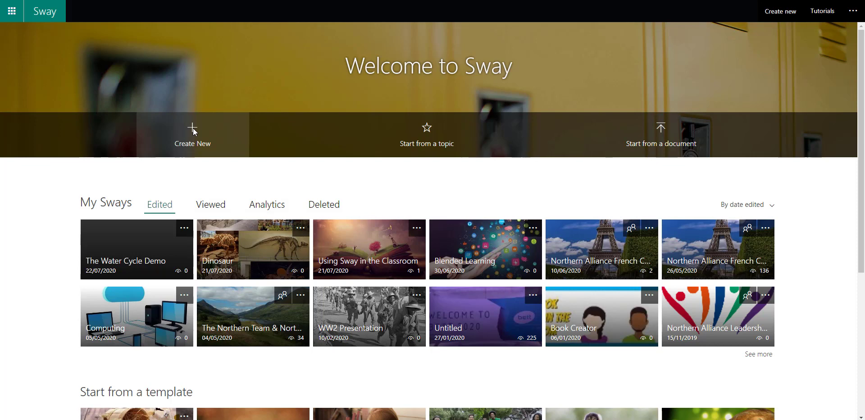
Create a new blank Sway and title it "The Water Cycle"
click(193, 129)
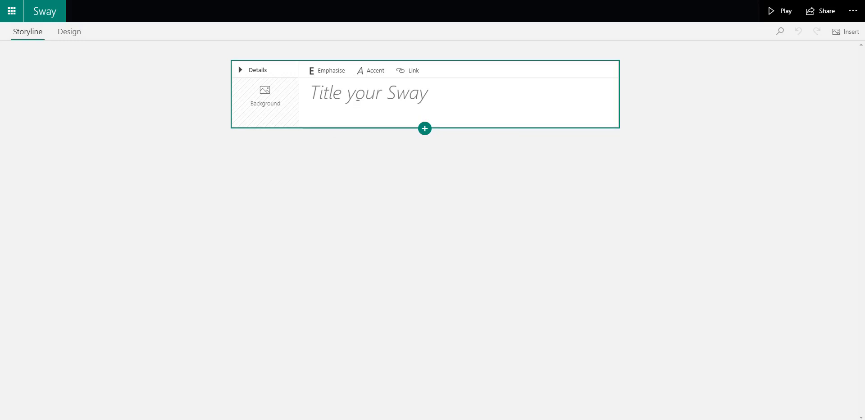
click(358, 96)
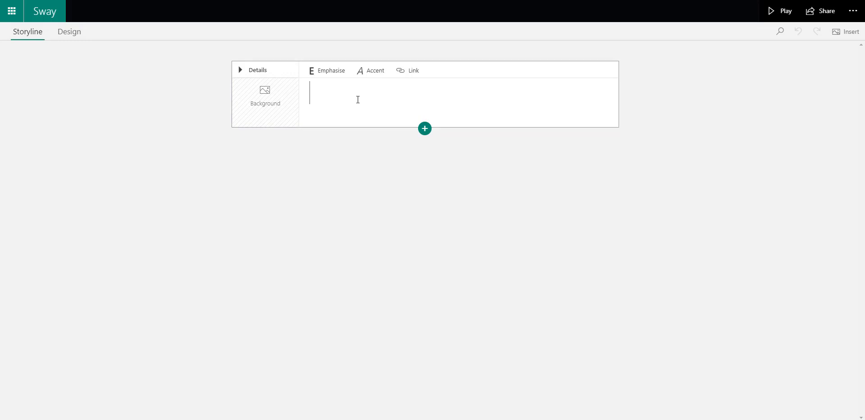
text(The Water )
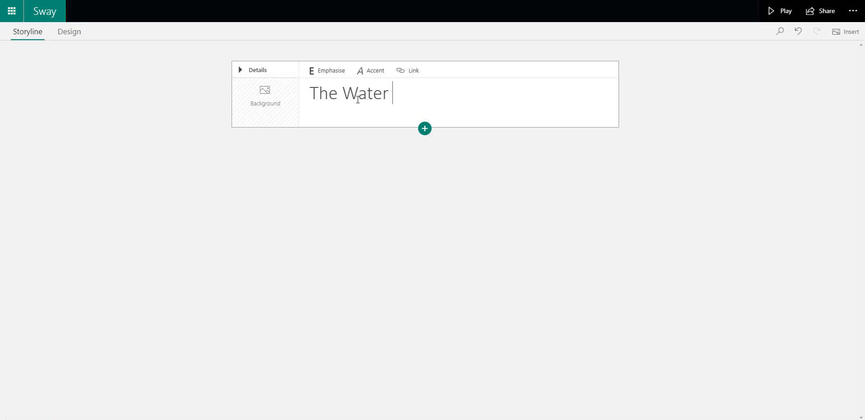
text(Cycle)
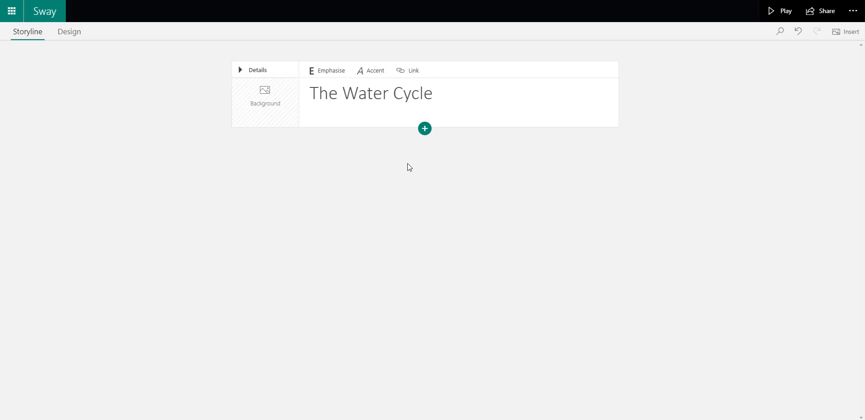
Browse the available text, media and group card types and add a Heading 1 card below the title card
click(425, 129)
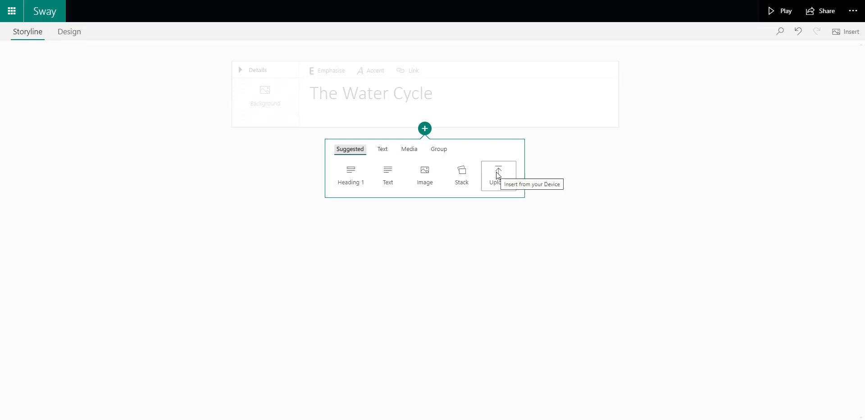
click(386, 154)
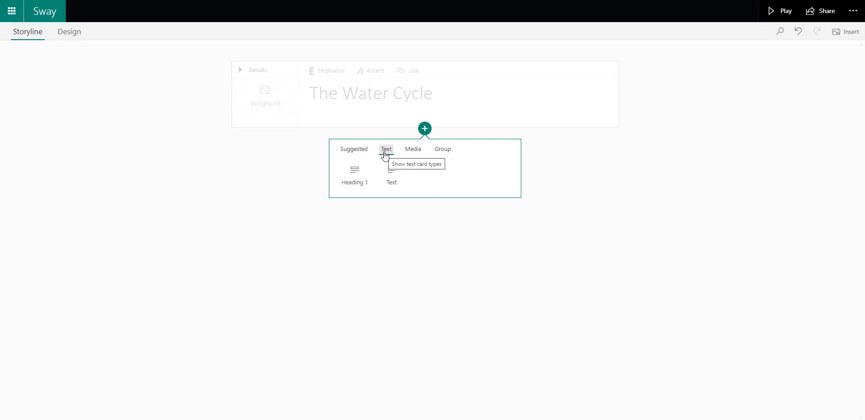
click(412, 153)
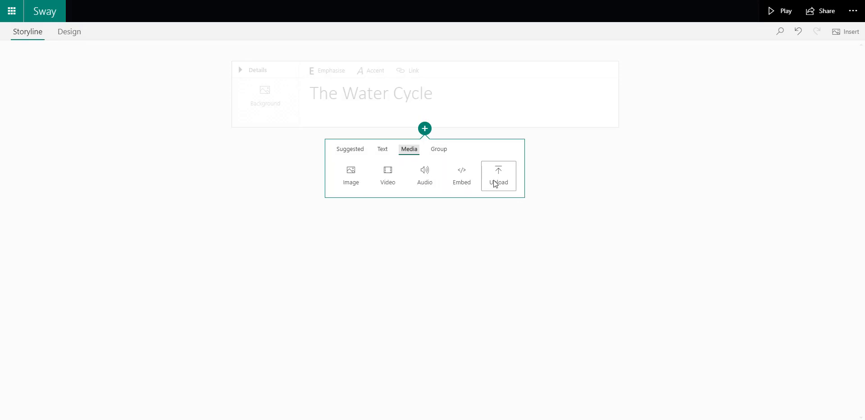
click(442, 155)
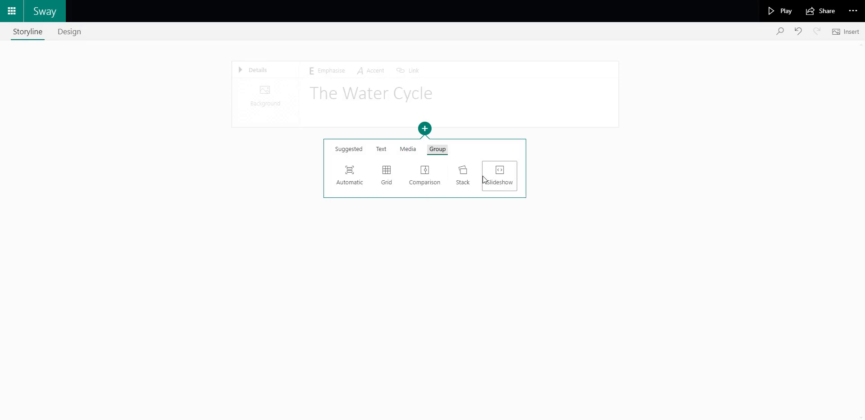
click(380, 149)
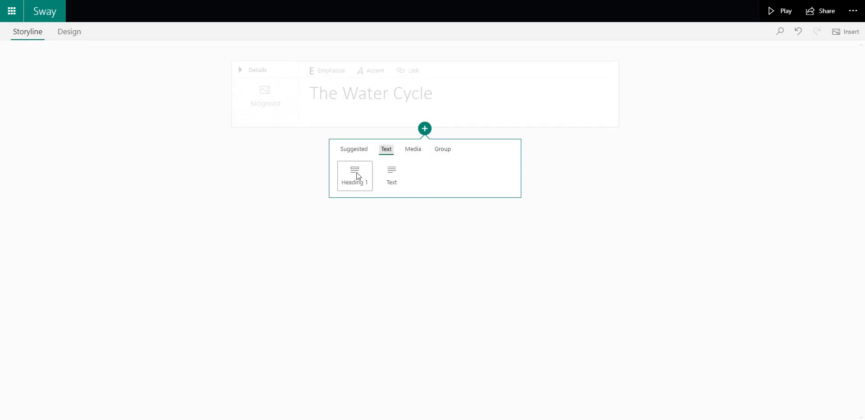
click(360, 174)
click(356, 186)
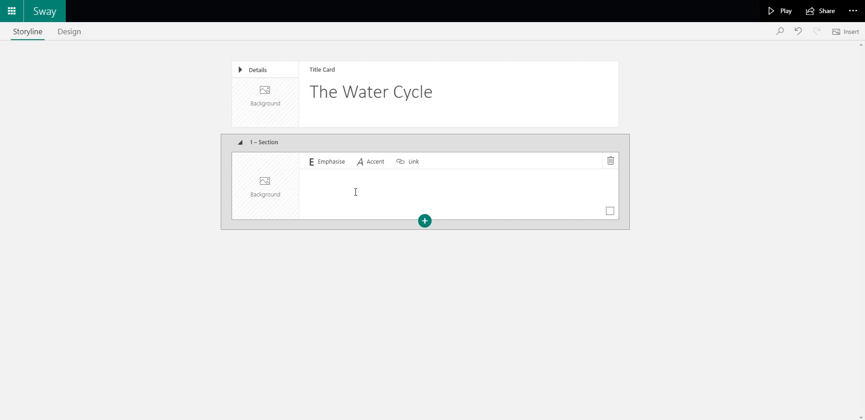
Copy the introductory paragraph under "The water cycle" from the Word document and paste it into the new heading card in Sway
key(alt+Tab)
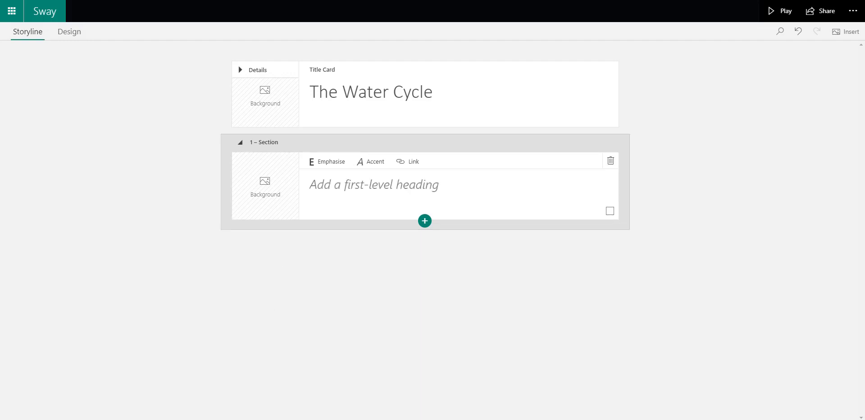
drag(489, 147, 249, 140)
right_click(281, 144)
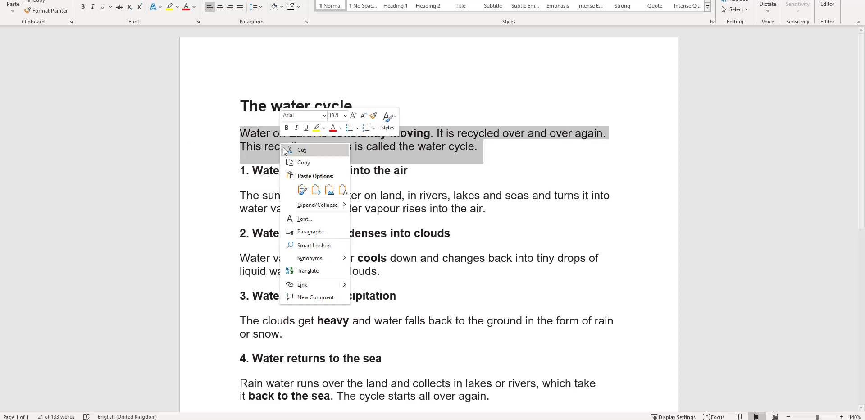
click(301, 163)
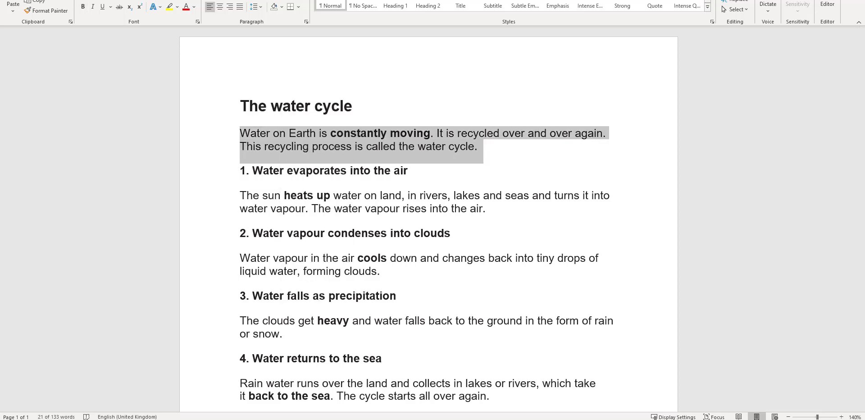
key(alt+Tab)
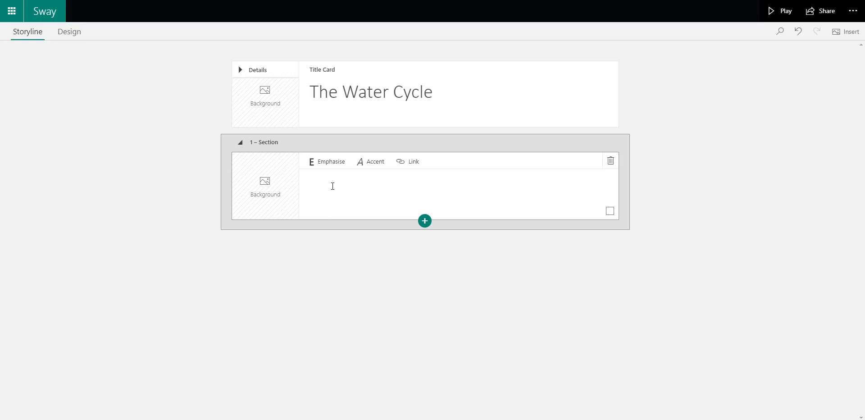
key(ctrl+v)
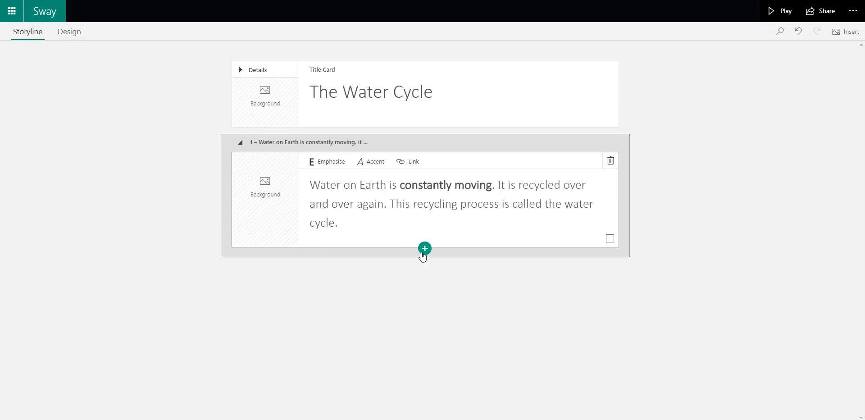
Add a second Heading 1 card and fill it with "Water evaporates into the air", copied without its number from the Word document
click(424, 251)
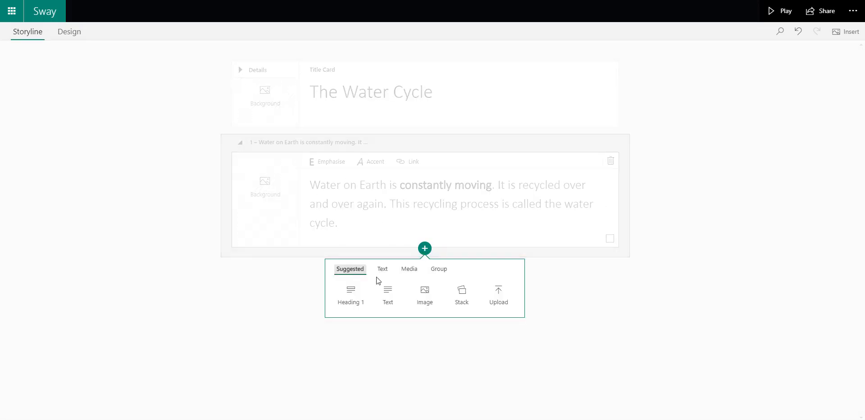
click(354, 293)
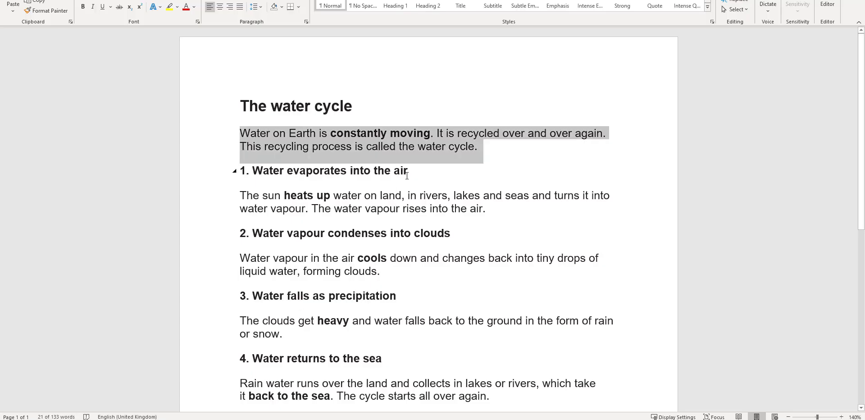
drag(408, 173, 272, 177)
right_click(273, 178)
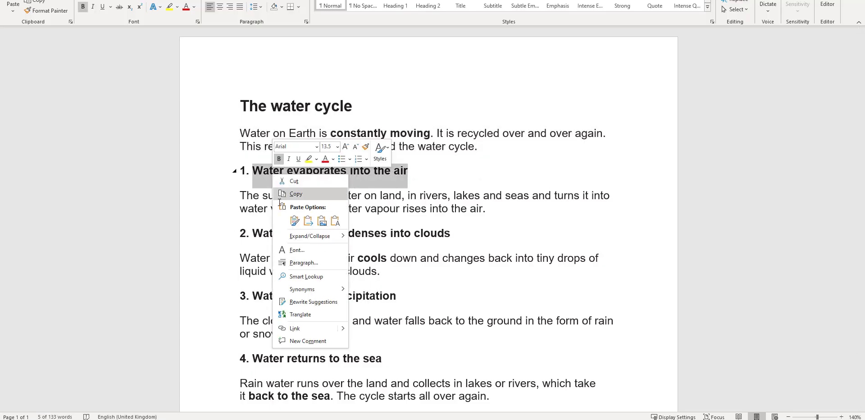
click(291, 196)
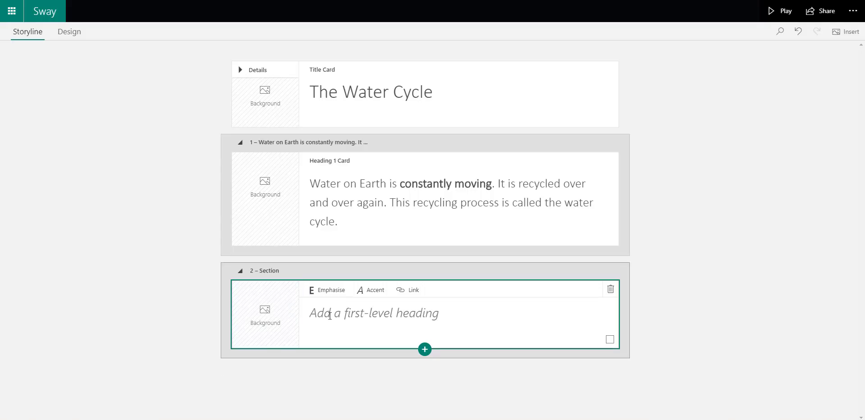
click(329, 312)
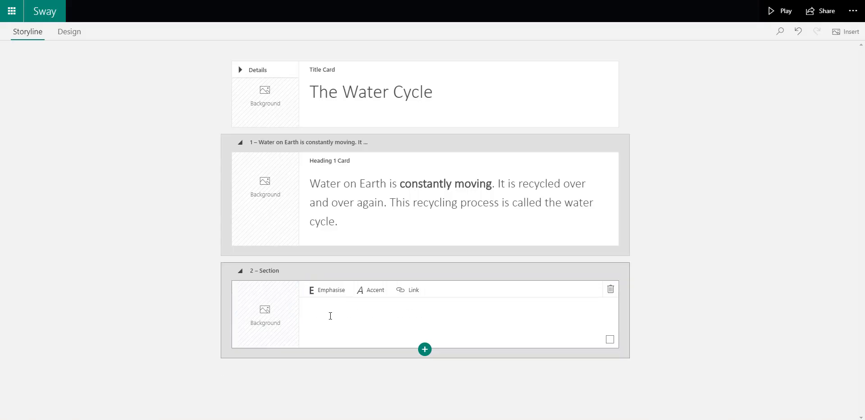
key(ctrl+v)
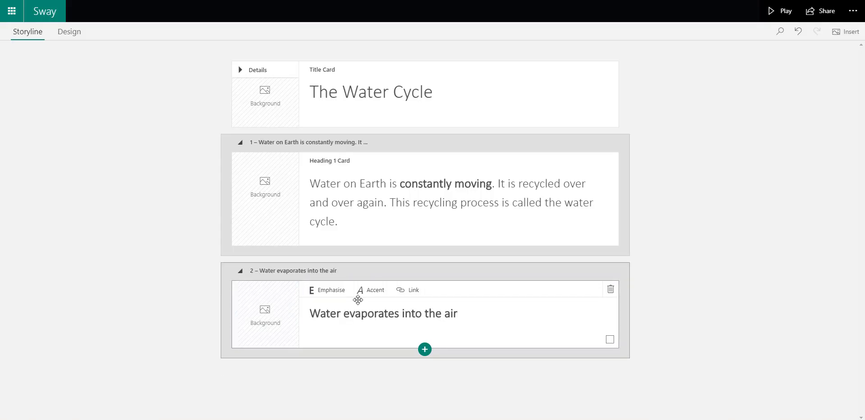
Add a Text card under the evaporation heading and paste in the Word document's paragraph beginning "The sun heats up water on land"
click(425, 350)
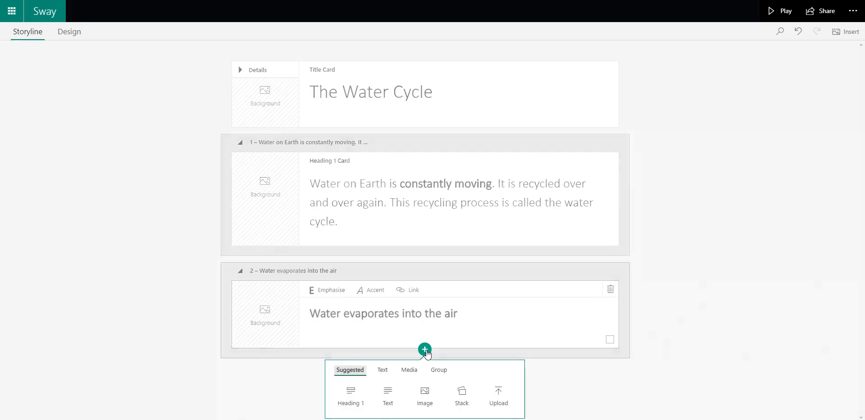
click(389, 395)
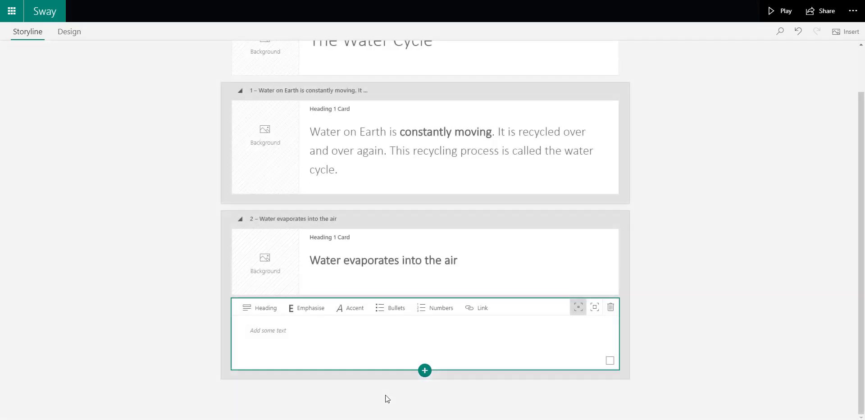
key(alt+Tab)
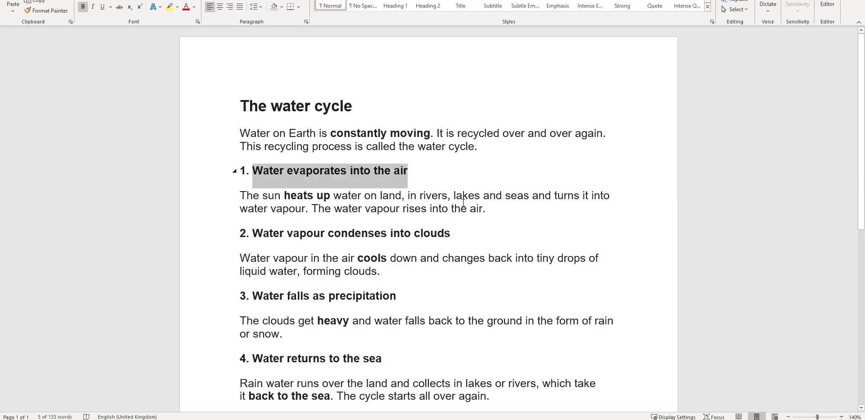
drag(487, 209, 269, 198)
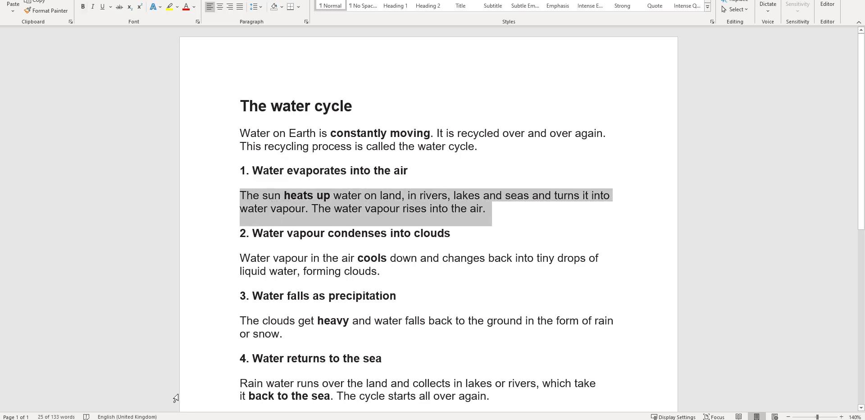
key(alt+Tab)
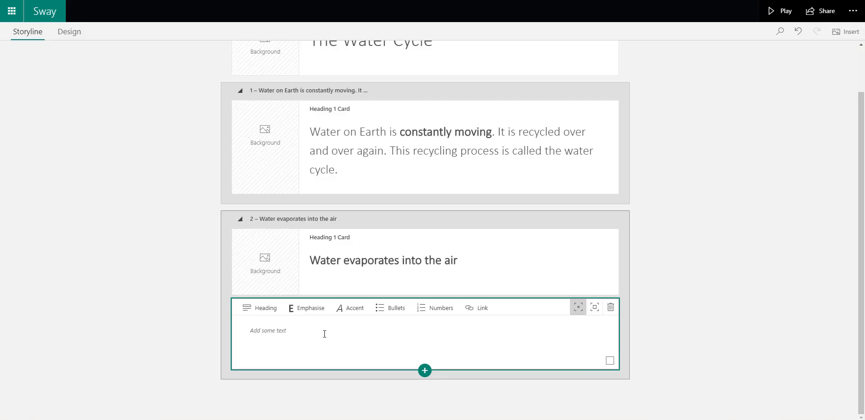
click(325, 333)
key(ctrl+v)
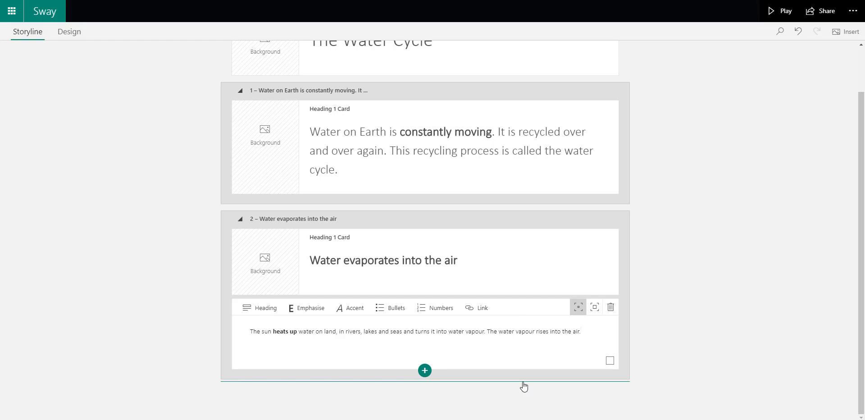
Open the existing "The Water Cycle Demo" from the list of saved Sways and look through its storyline cards
scroll(160, 122, up, 1)
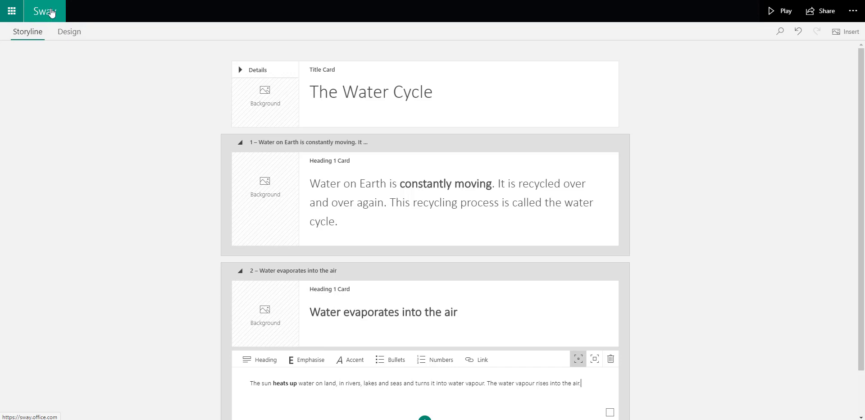
click(47, 13)
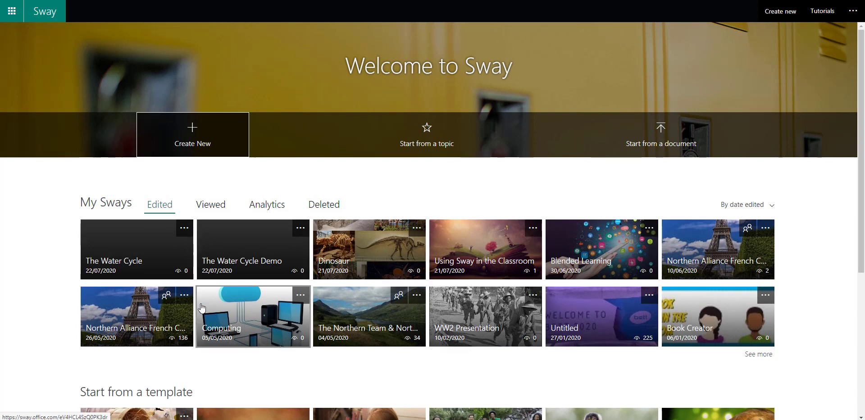
click(766, 353)
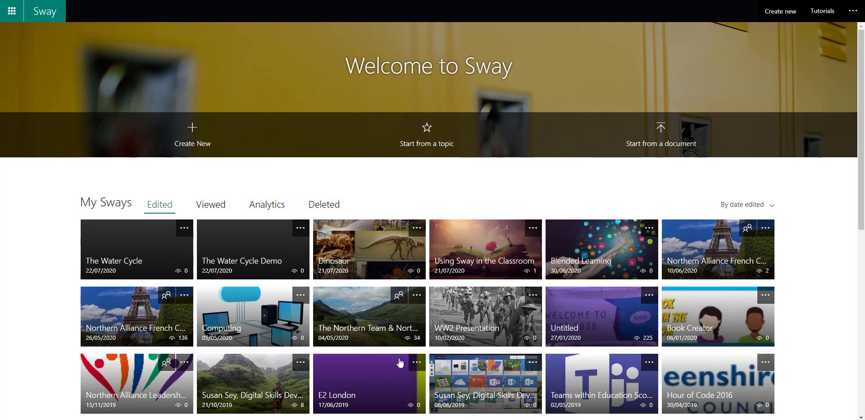
scroll(518, 352, down, 2)
scroll(519, 352, up, 2)
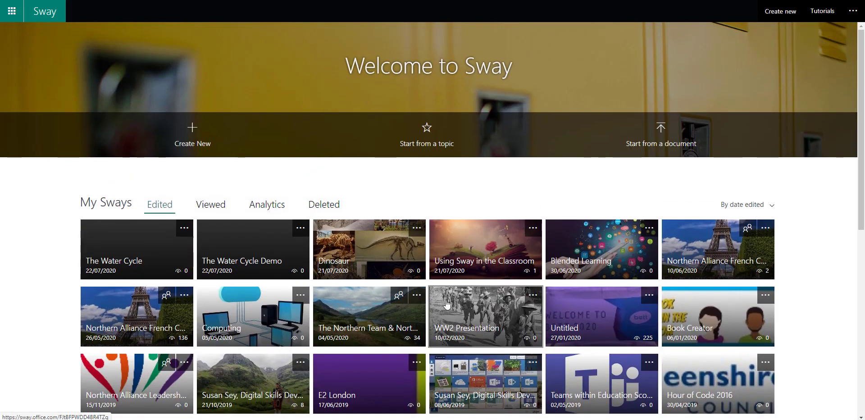
click(269, 248)
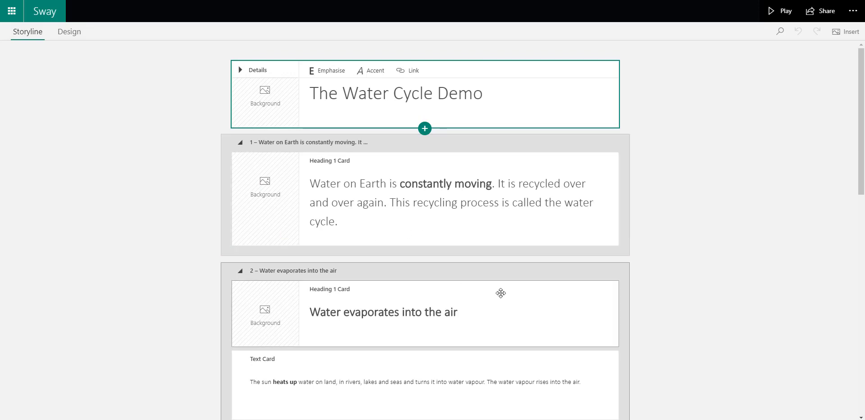
scroll(480, 257, down, 1)
scroll(479, 258, down, 2)
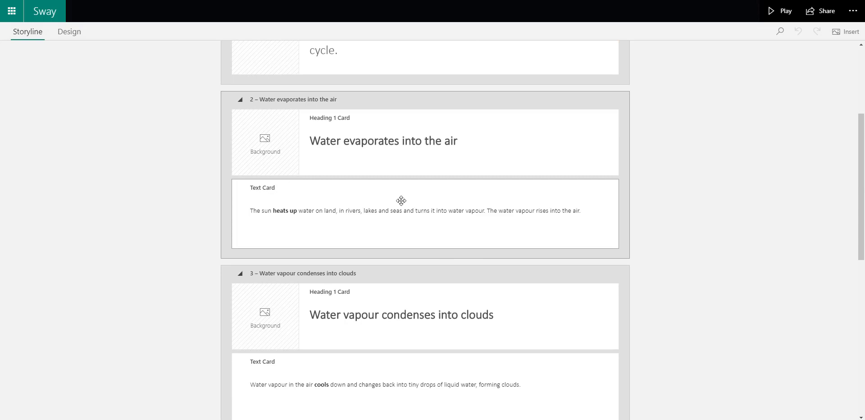
scroll(394, 153, down, 7)
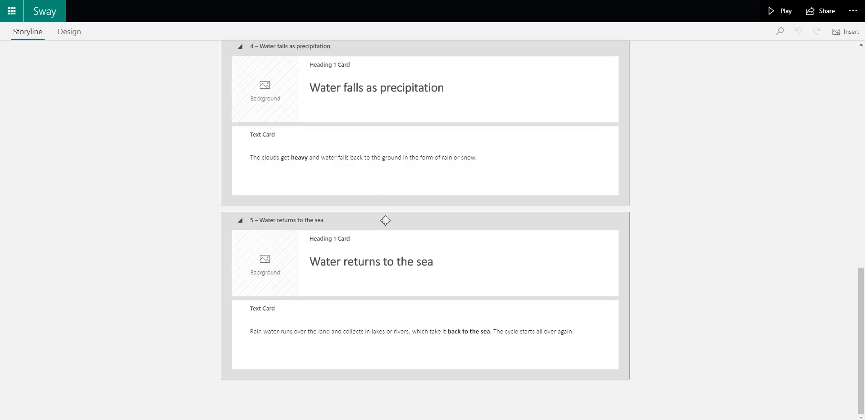
scroll(395, 227, up, 5)
scroll(395, 227, up, 5)
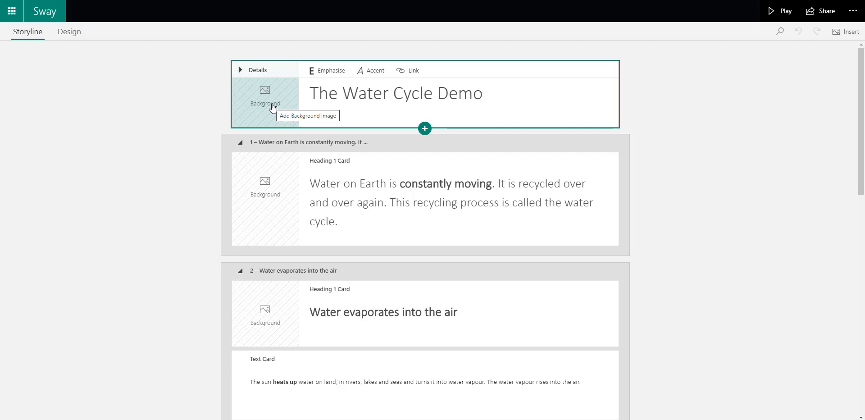
Search the suggested images for "The Water Cycle" and set the 3023 x 1547 diagram as the title card's background
click(272, 107)
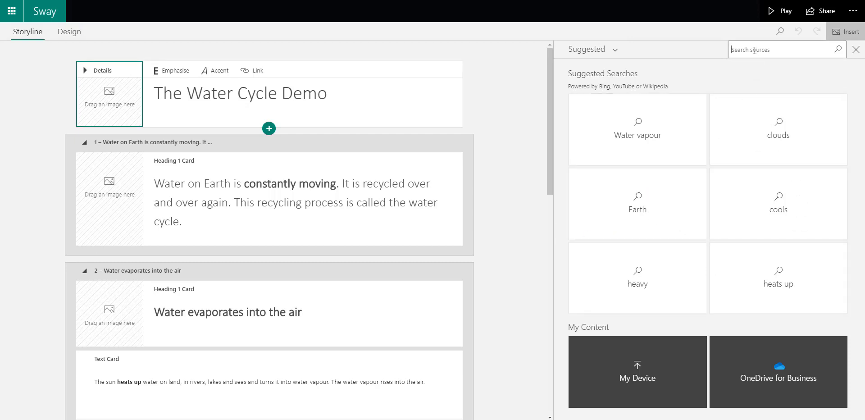
text(The Water Cycle)
key(Return)
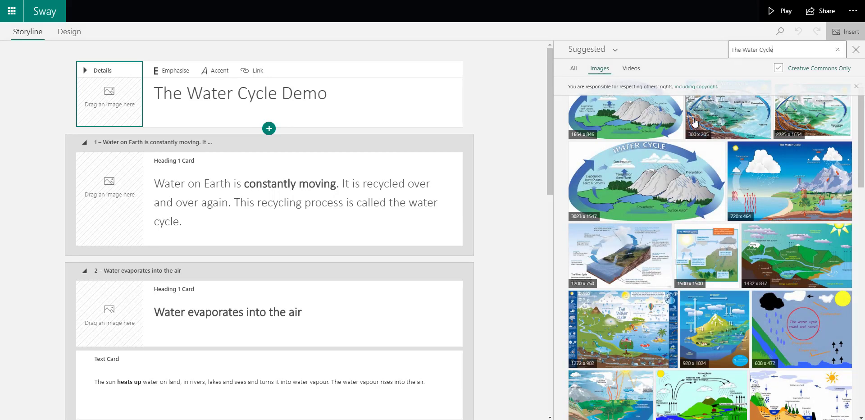
click(671, 175)
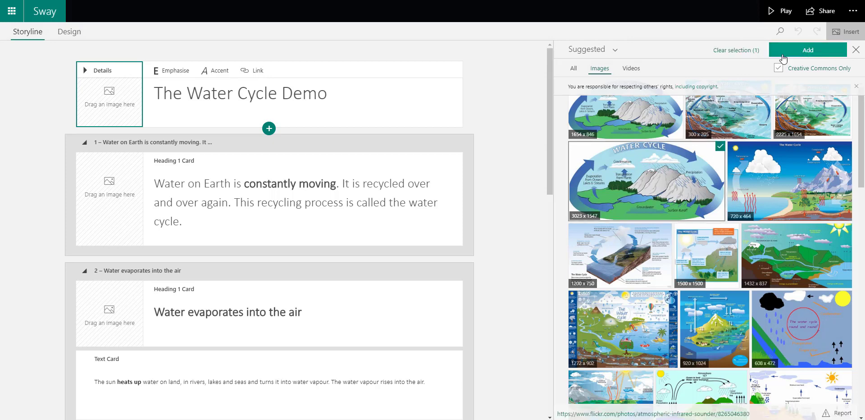
drag(668, 169, 166, 82)
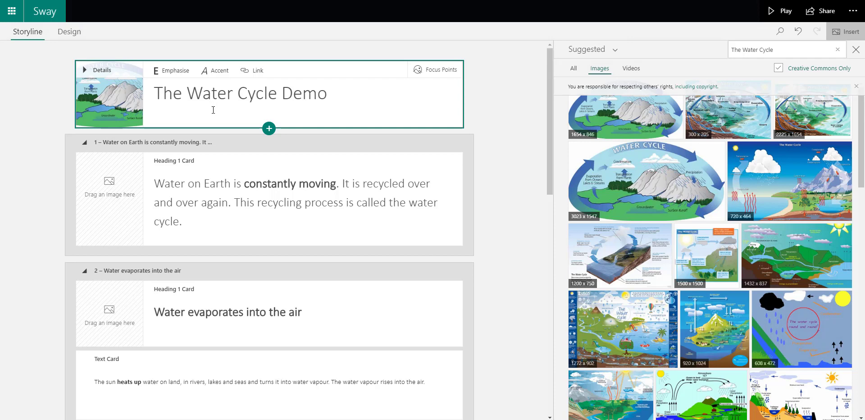
Insert the 935 x 563 water cycle picture as an image card beneath the "constantly moving" heading card and give it the middle emphasis level
scroll(213, 110, down, 1)
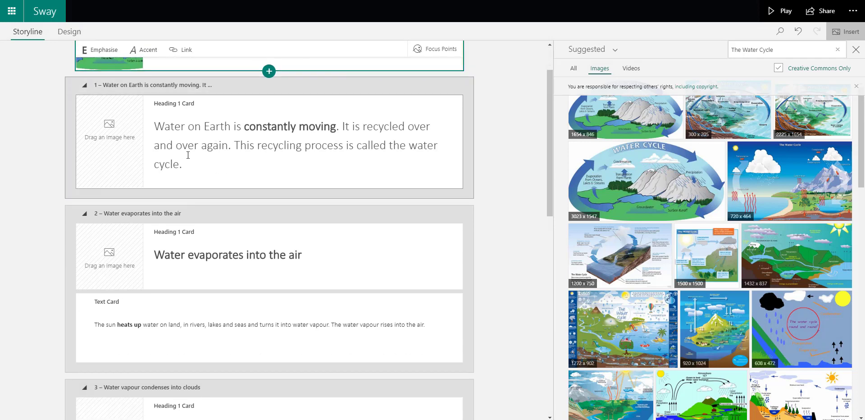
click(264, 201)
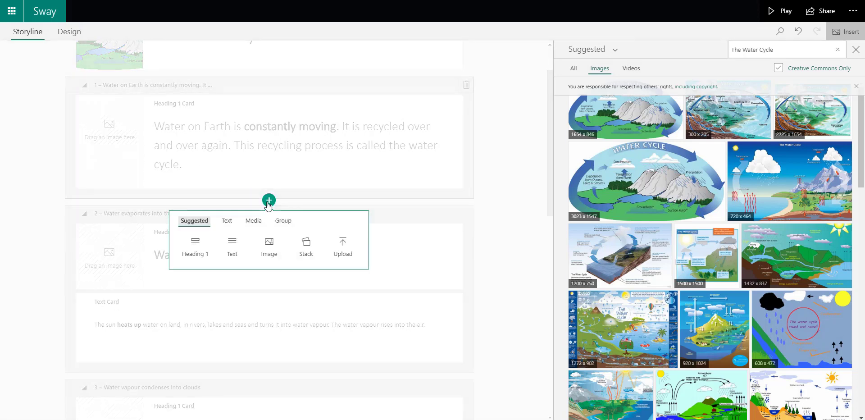
click(518, 155)
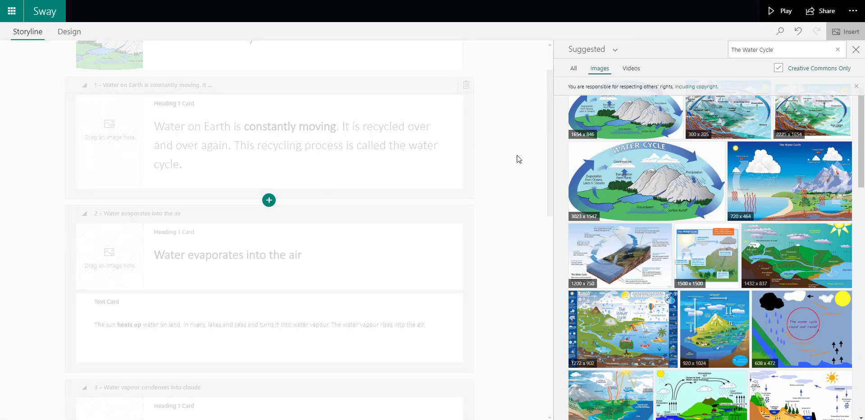
scroll(572, 167, down, 5)
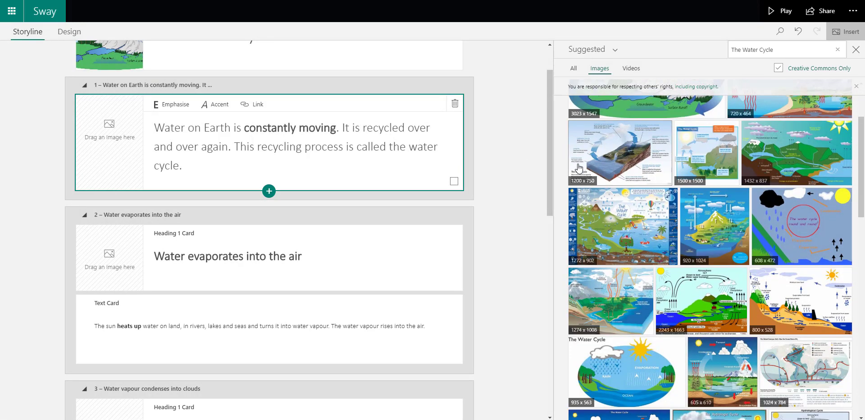
drag(625, 259, 353, 197)
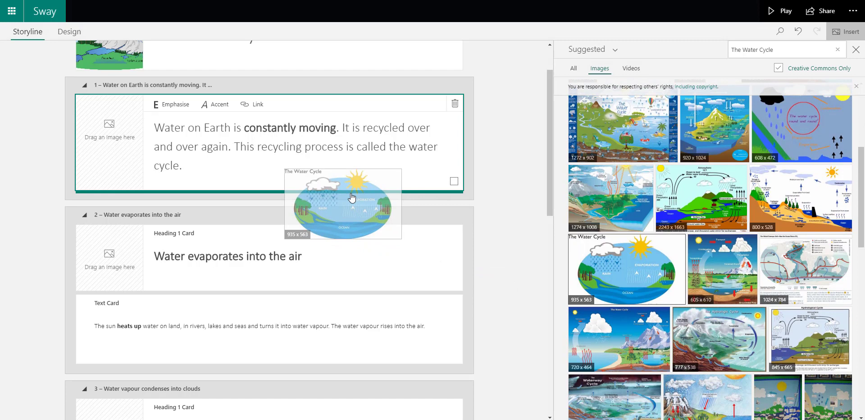
drag(353, 197, 332, 216)
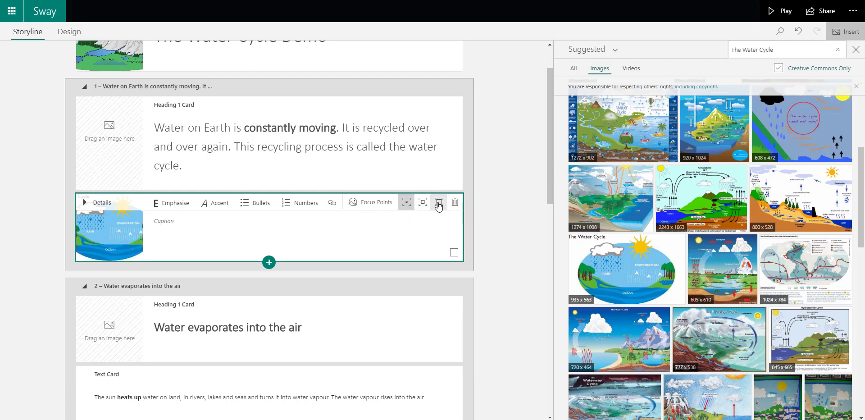
click(423, 204)
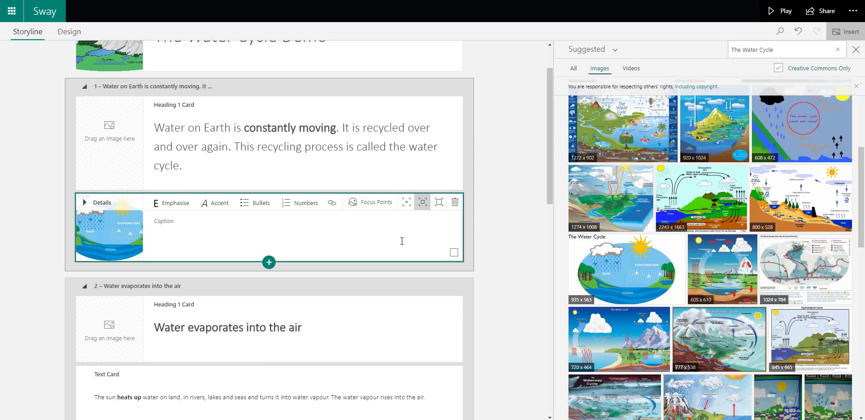
click(195, 228)
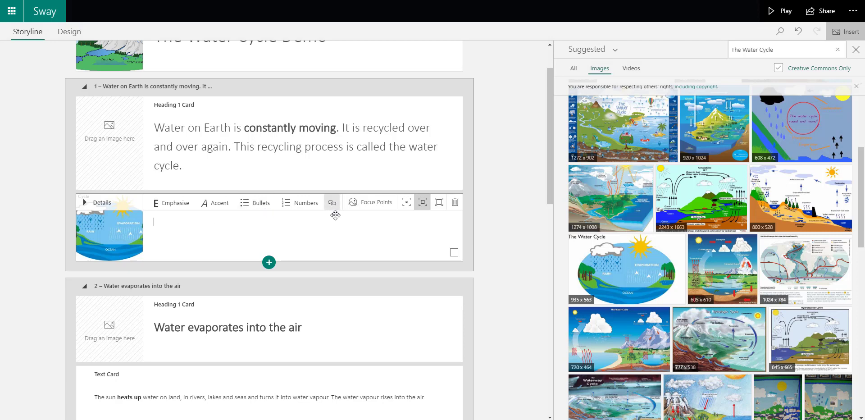
Search images for "Sun" and set the 1600 x 1000 sunset picture as the background of the "Water evaporates into the air" heading card
scroll(337, 234, down, 1)
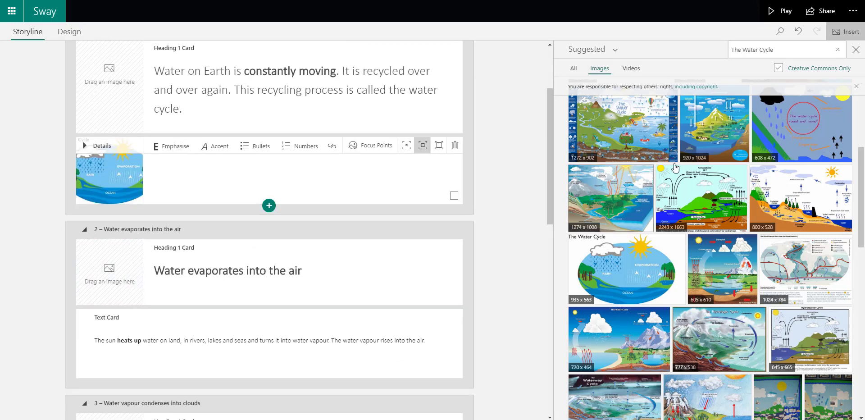
click(783, 52)
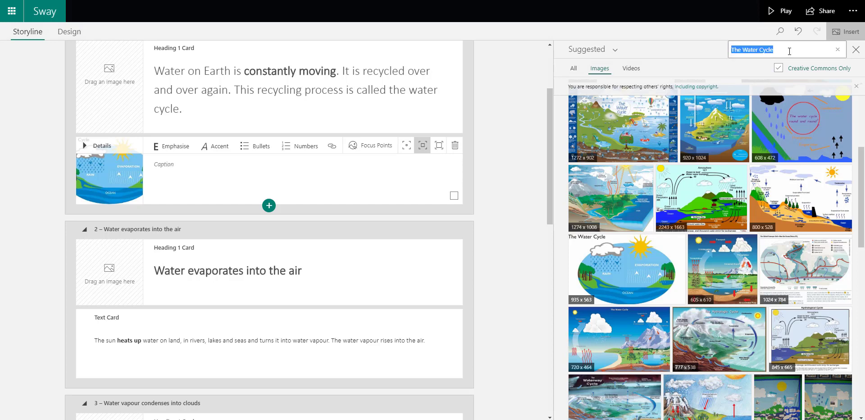
text(Sun)
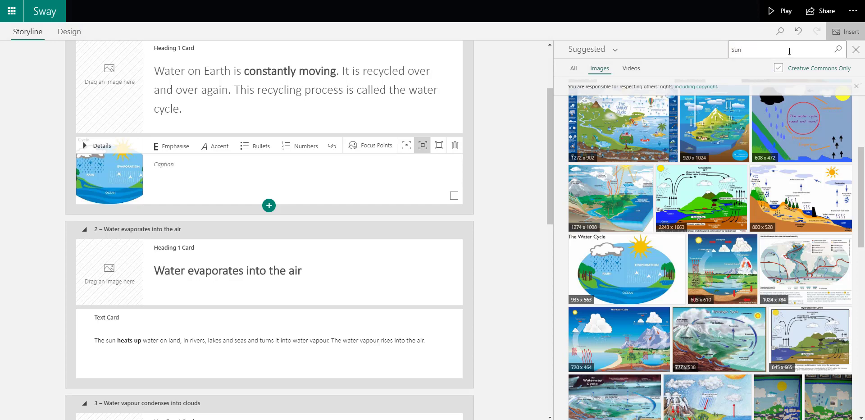
key(Return)
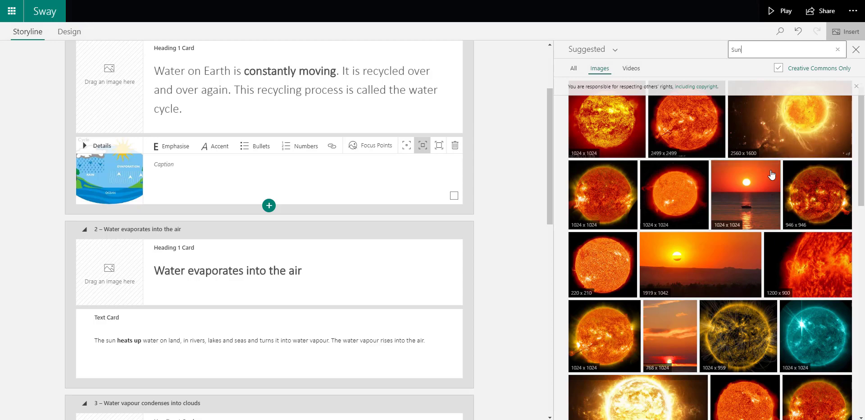
scroll(776, 176, down, 10)
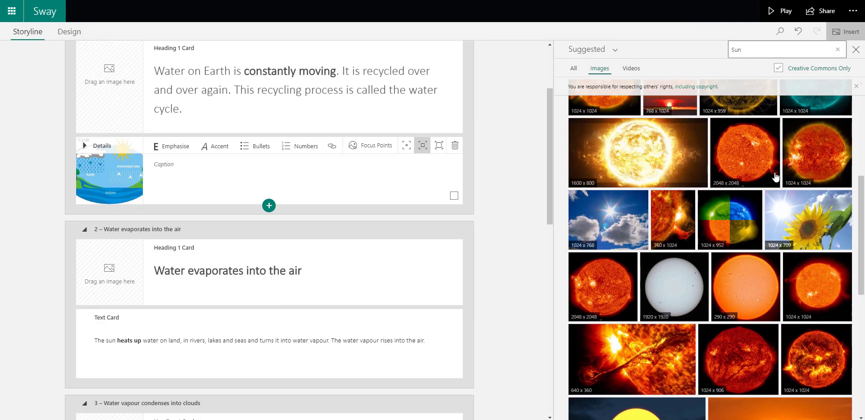
scroll(775, 178, down, 3)
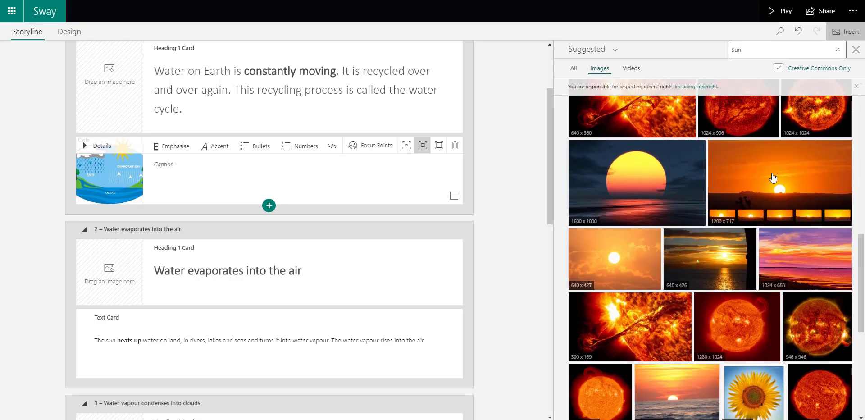
drag(645, 185, 131, 274)
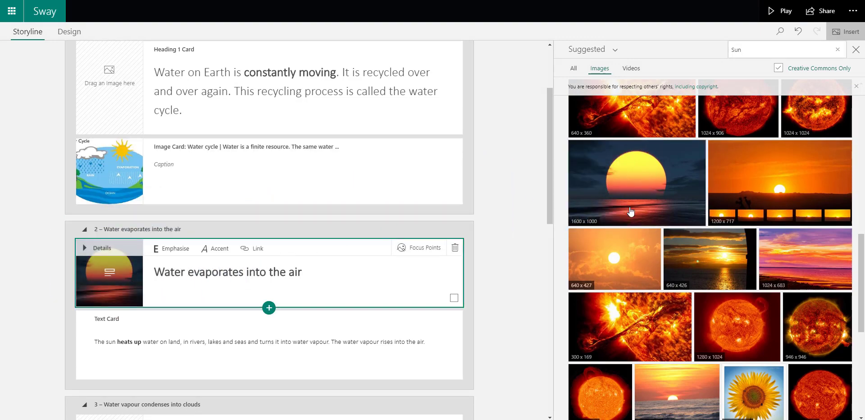
Set the 1000 x 666 sunny countryside picture from the Sun results as the background of the "Water vapour condenses into clouds" heading card
scroll(665, 225, down, 5)
scroll(665, 225, down, 5)
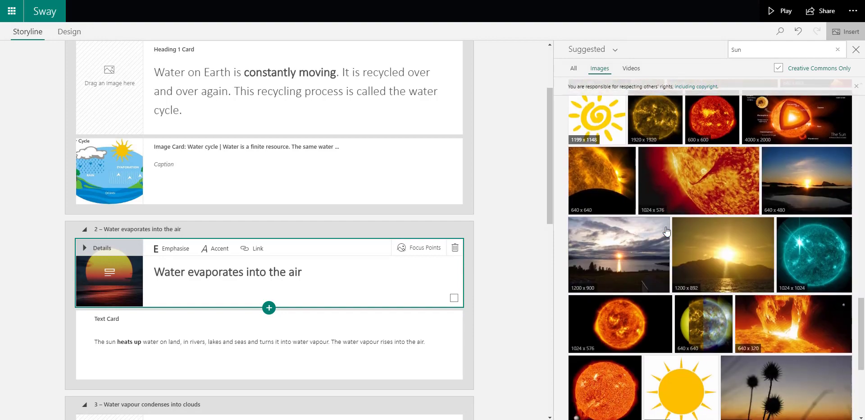
scroll(707, 302, down, 4)
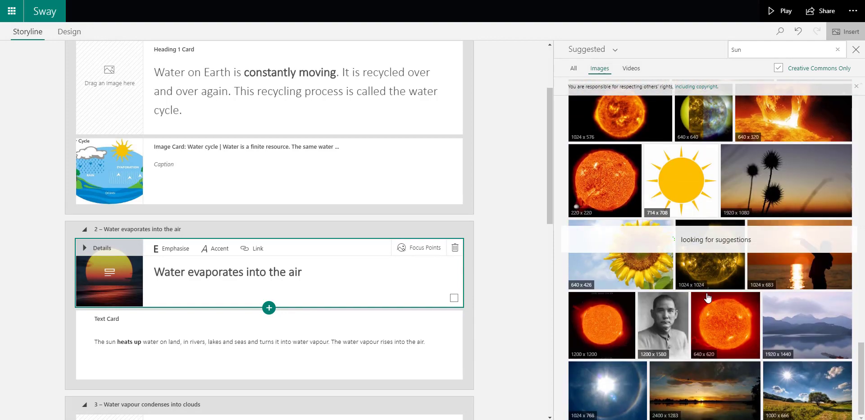
scroll(707, 303, down, 2)
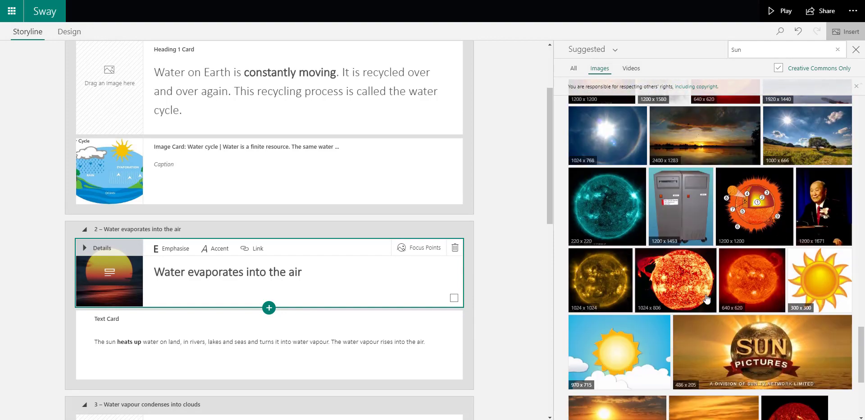
scroll(708, 303, up, 4)
scroll(218, 288, down, 5)
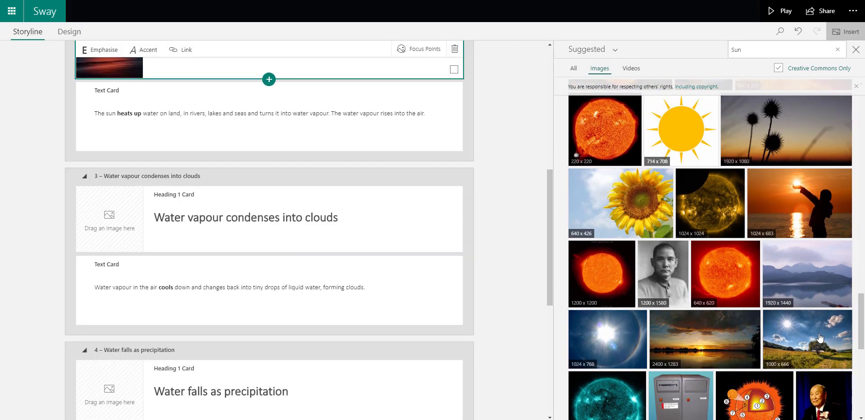
drag(783, 326, 111, 214)
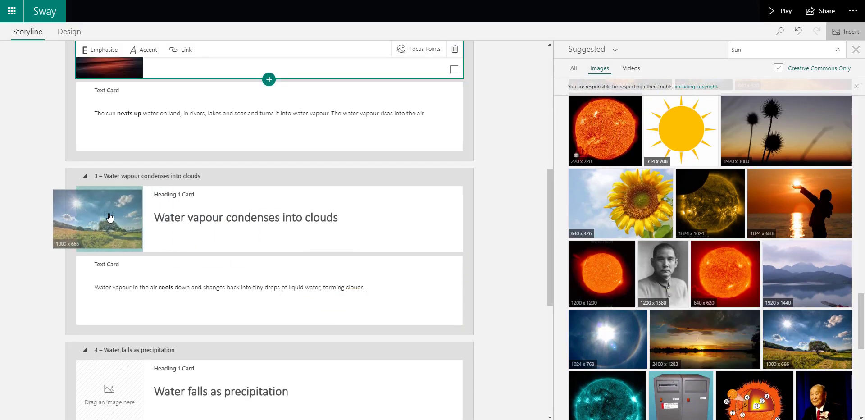
Search images for "Rain" and set the 550 x 414 rainfall picture as the background of the "Water falls as precipitation" heading card
scroll(285, 265, down, 2)
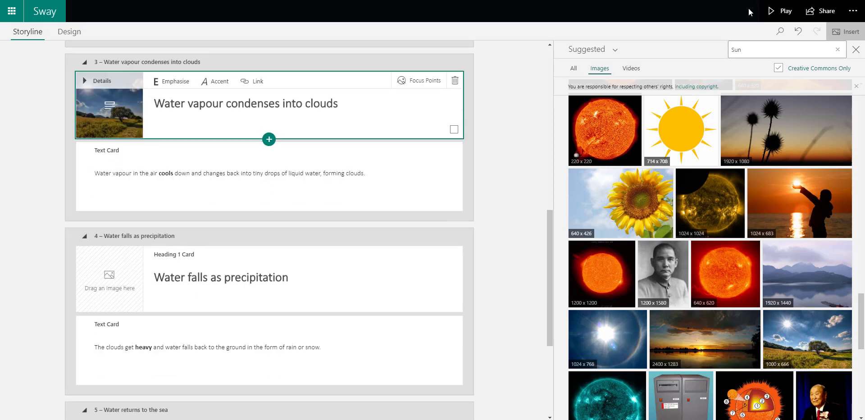
click(780, 51)
key(BackSpace)
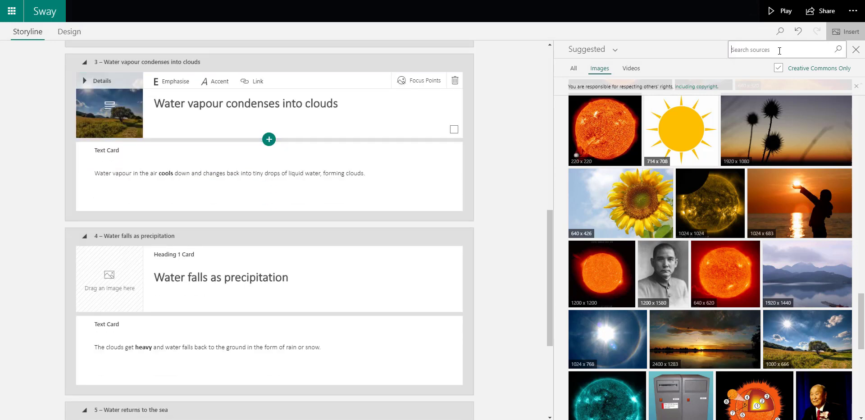
text(Rain)
key(Return)
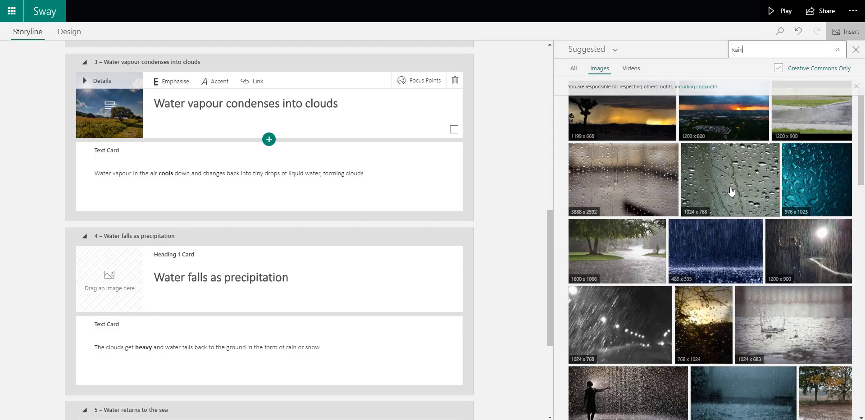
scroll(735, 199, down, 2)
scroll(735, 198, down, 8)
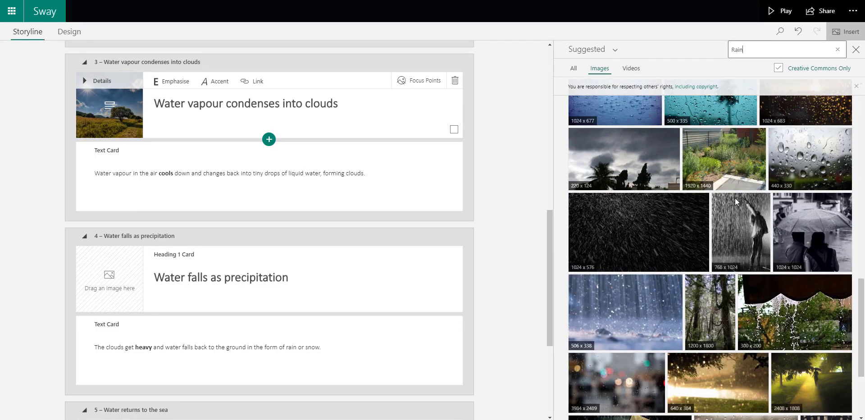
scroll(735, 201, down, 5)
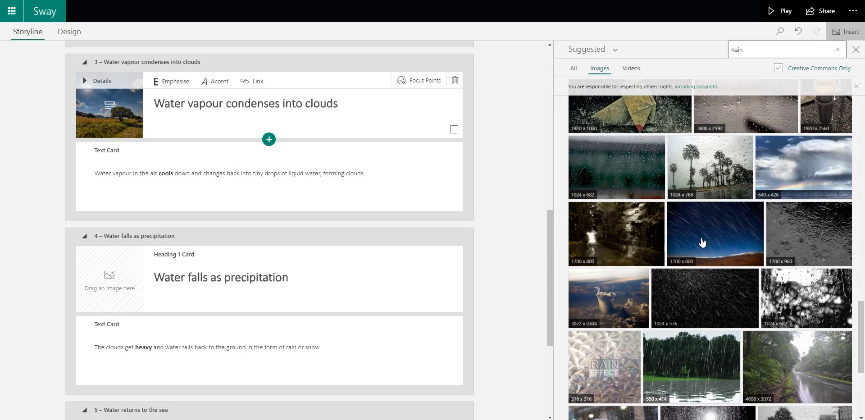
drag(700, 363, 130, 274)
Search images for "Sea" and set the 2160 x 1440 blue sea picture as the background of the "Water returns to the sea" heading card
scroll(270, 271, down, 4)
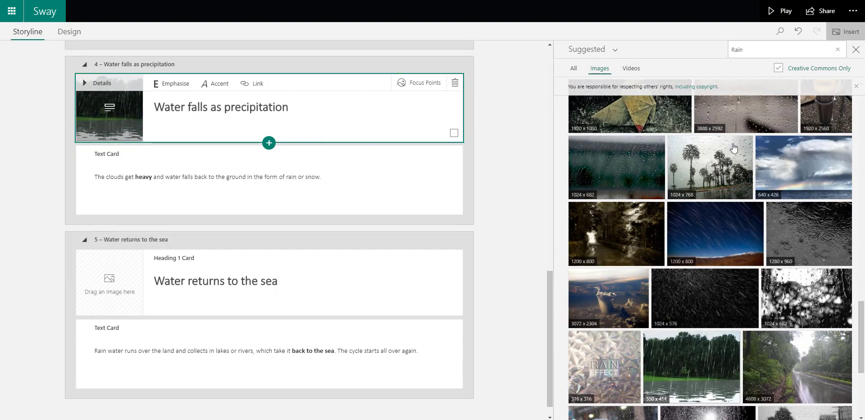
double_click(755, 50)
key(BackSpace)
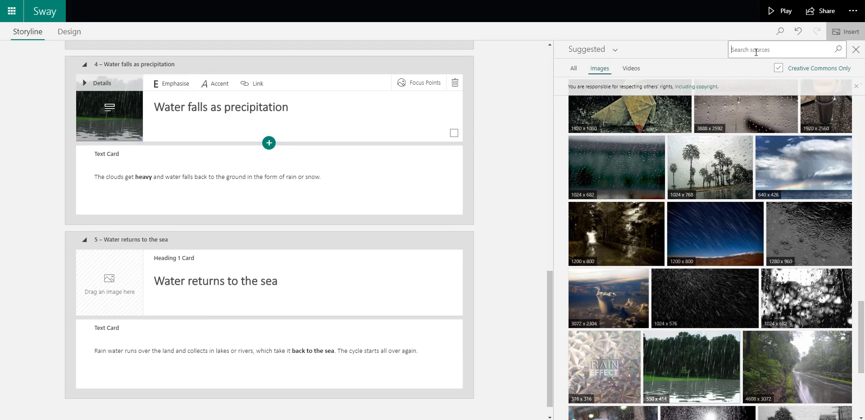
text(s)
key(Return)
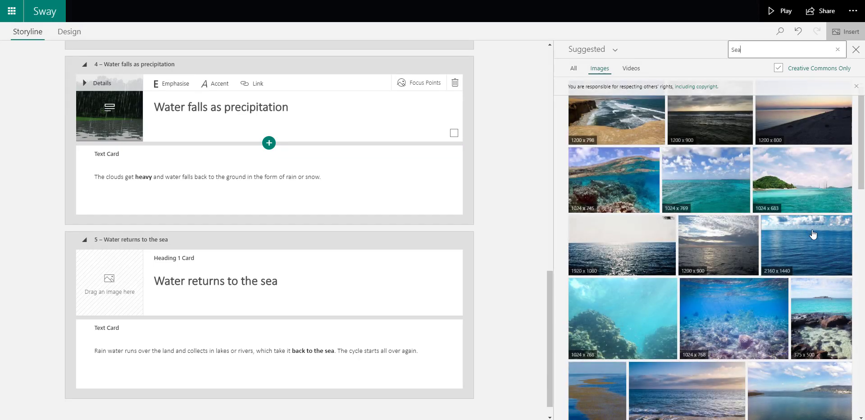
drag(807, 232, 116, 289)
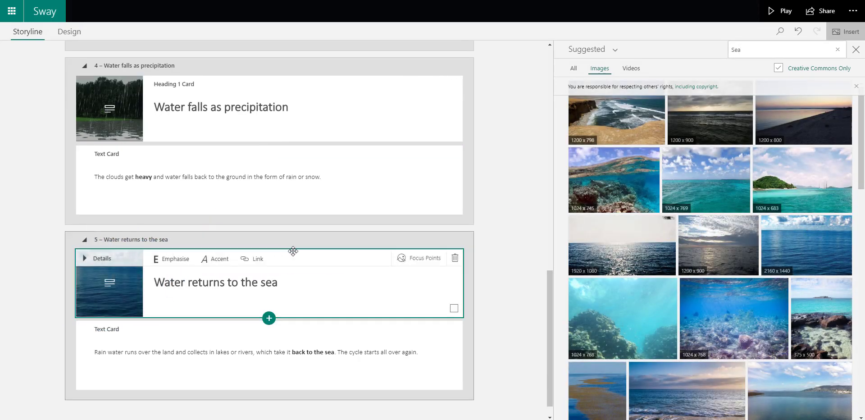
Return to the start of the storyline and open the list of sources available for inserting content
scroll(311, 239, up, 3)
scroll(310, 239, up, 10)
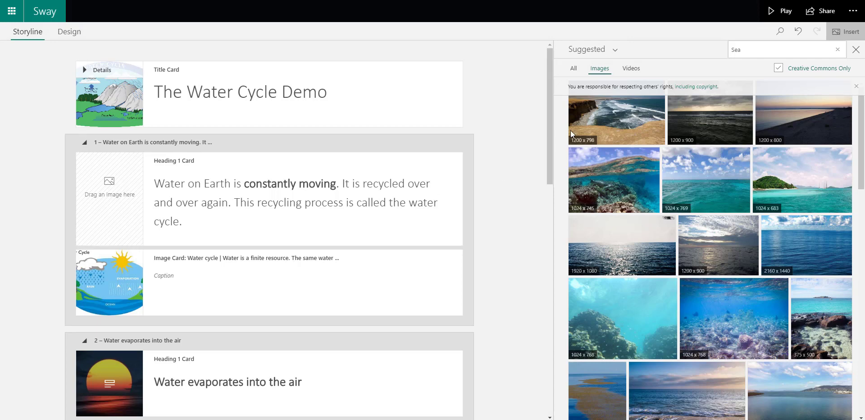
click(617, 51)
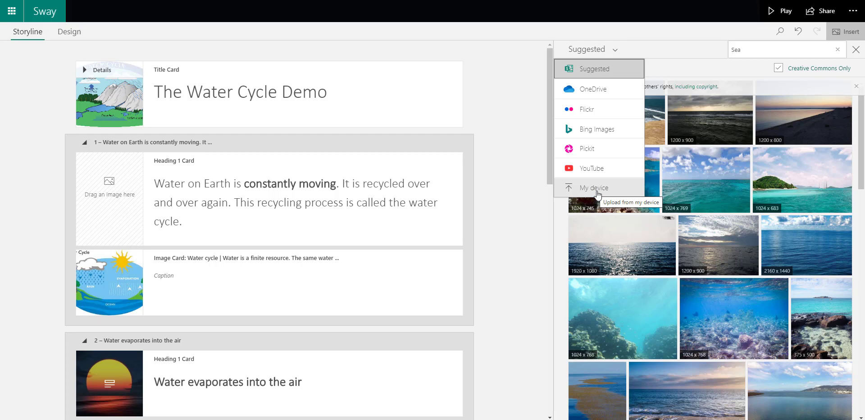
Close the content search and add an empty video card at the end of the "Water returns to the sea" section
click(507, 116)
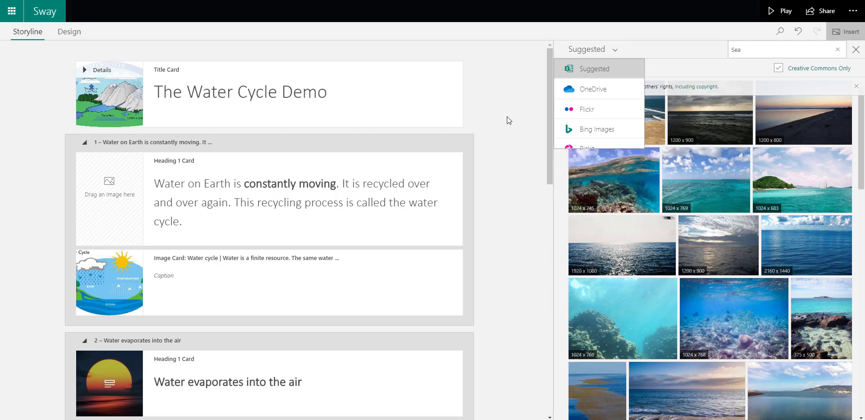
click(856, 49)
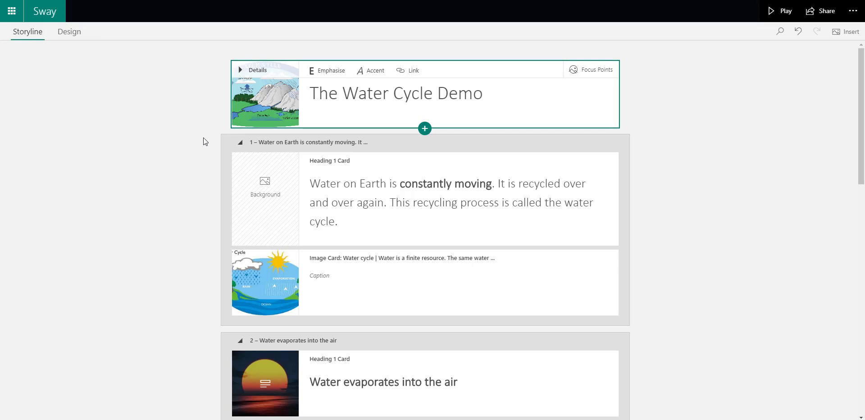
scroll(239, 222, down, 1)
drag(365, 283, 332, 307)
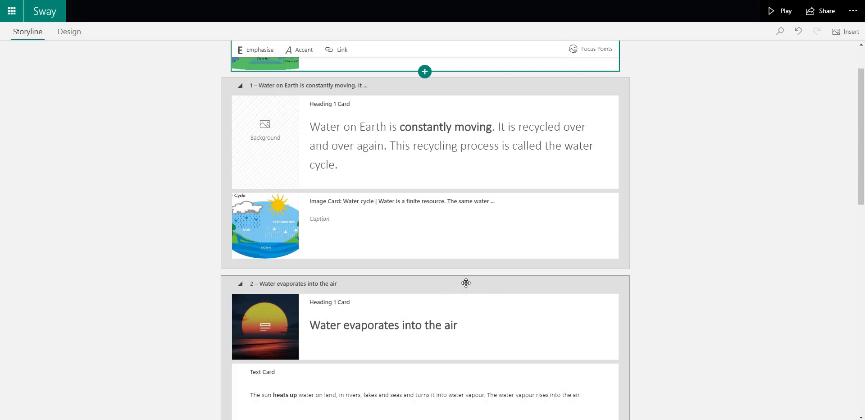
scroll(466, 283, down, 1)
scroll(466, 284, down, 9)
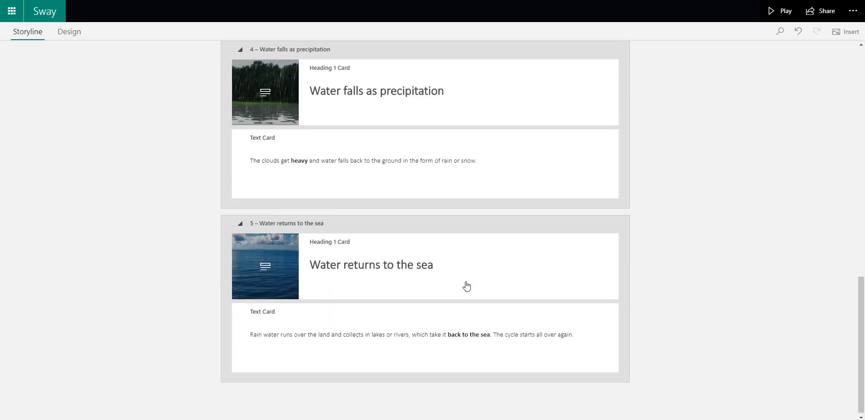
click(418, 382)
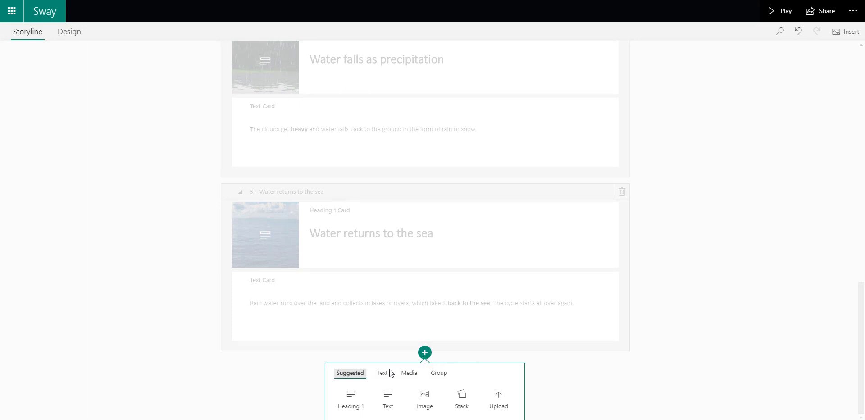
click(410, 373)
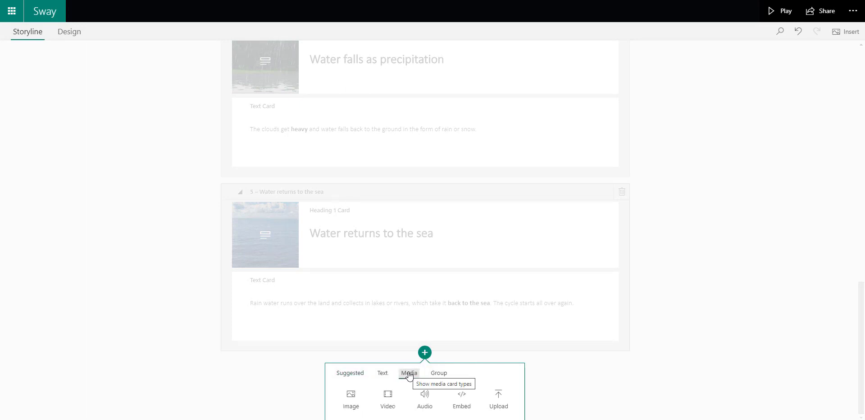
click(388, 399)
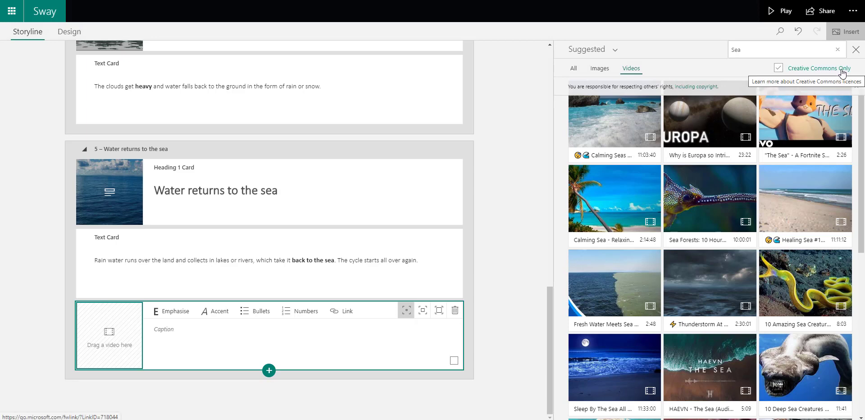
Search videos for "The Water Cycle", fill the new video card with the 3:09 Dr. Binocs Show video and give it the middle emphasis level
click(750, 49)
key(BackSpace)
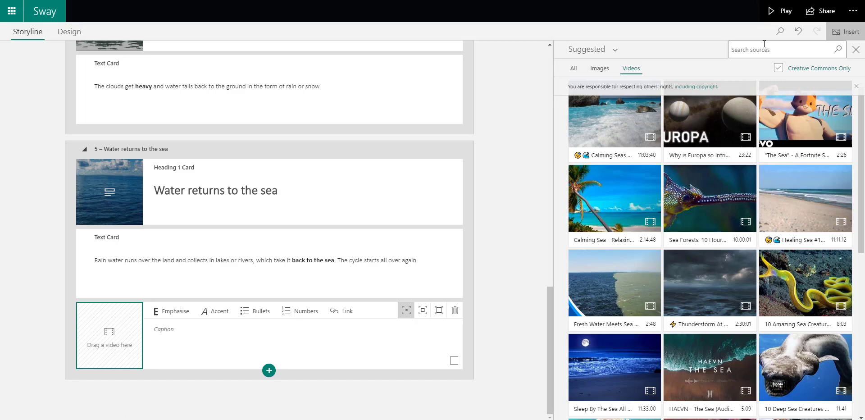
text(The Water Cycle)
key(Return)
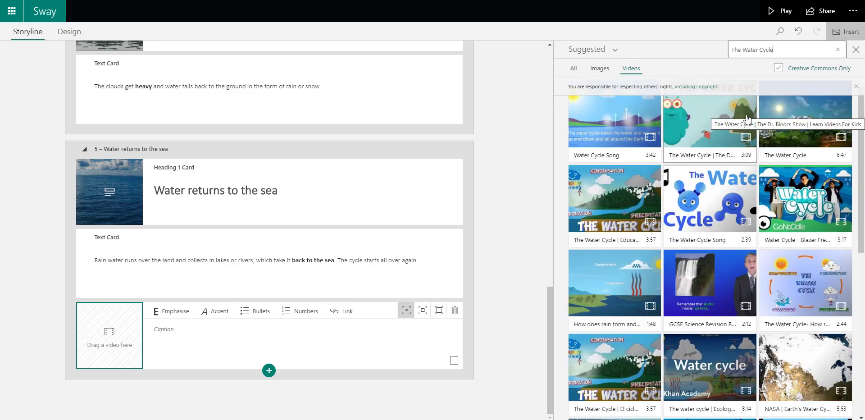
drag(703, 121, 112, 337)
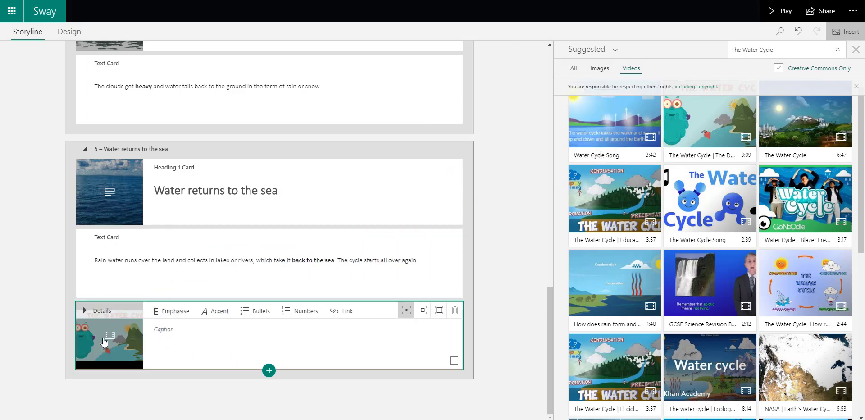
click(424, 311)
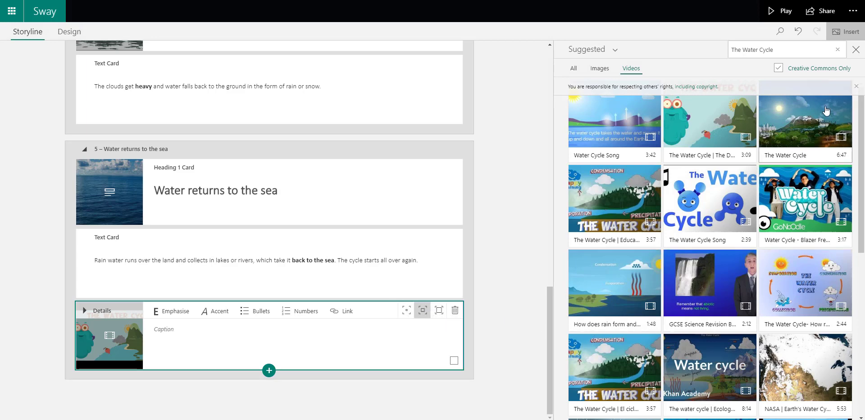
click(856, 49)
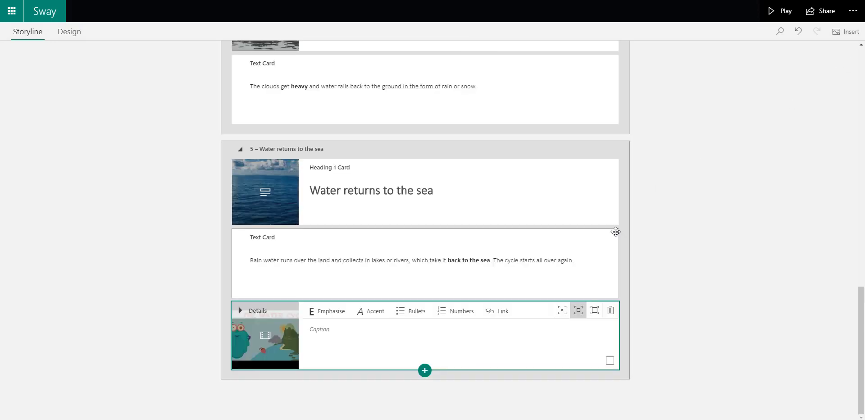
Check the emphasis level of the water cycle image card in the first section
scroll(623, 234, up, 20)
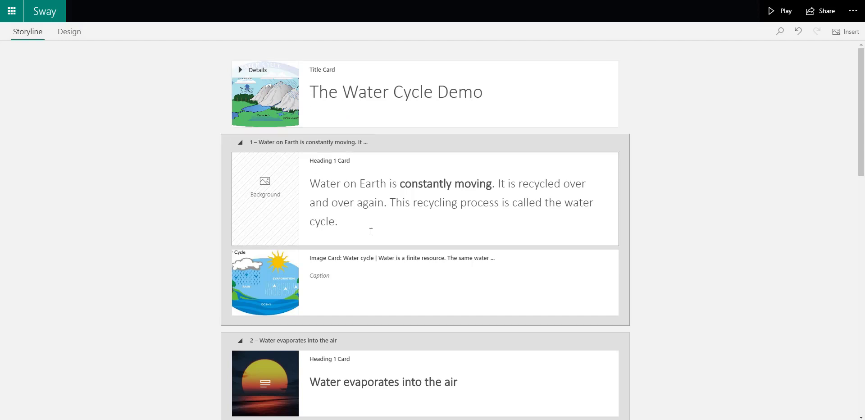
scroll(366, 213, down, 1)
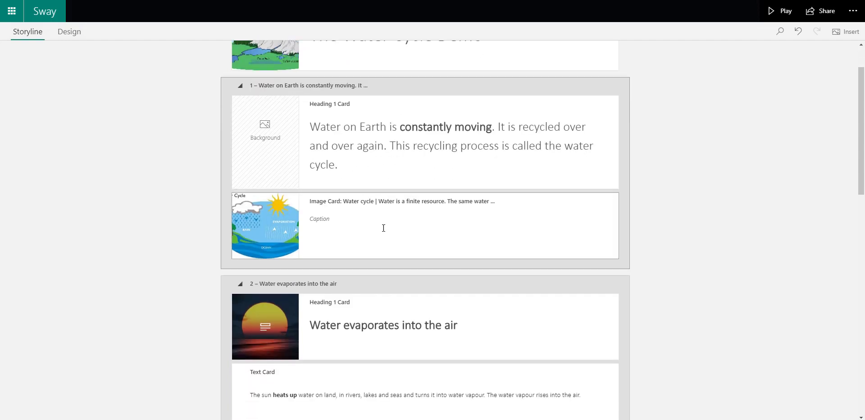
click(438, 236)
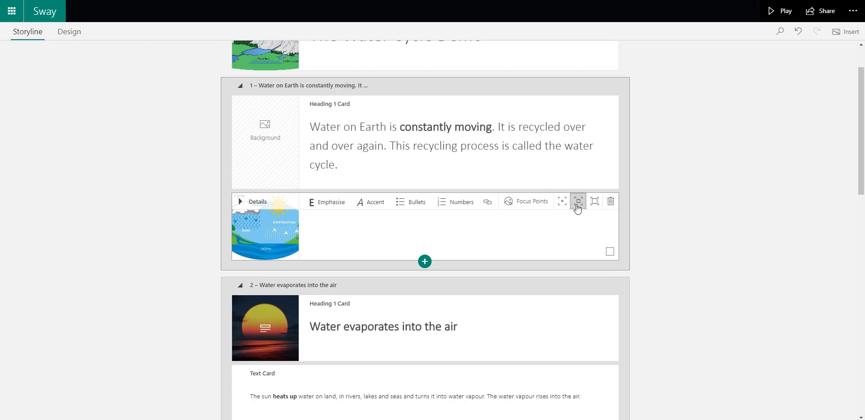
Set the text card under "Water evaporates into the air" to the middle emphasis level and emphasise its whole text
scroll(460, 223, down, 2)
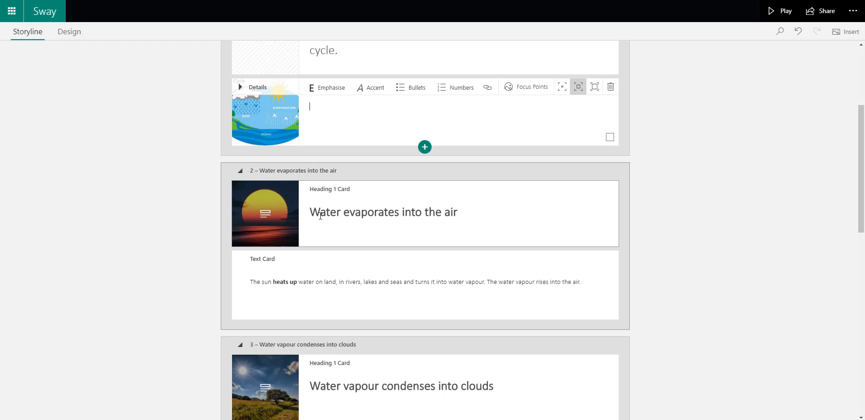
scroll(321, 215, down, 1)
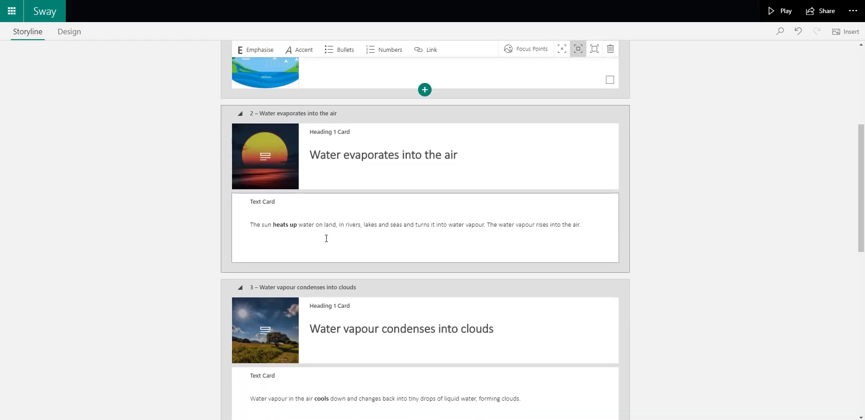
click(332, 205)
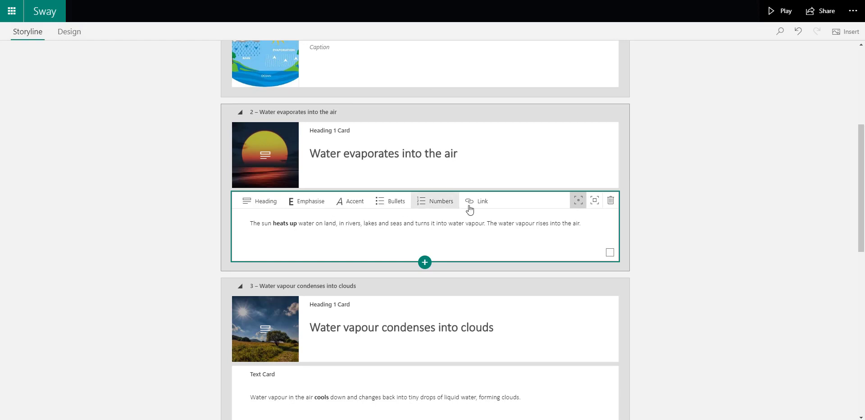
click(595, 202)
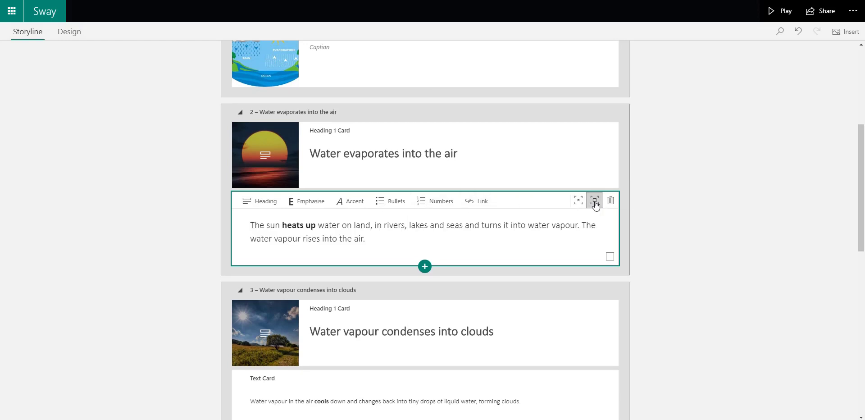
drag(407, 237, 243, 223)
click(304, 208)
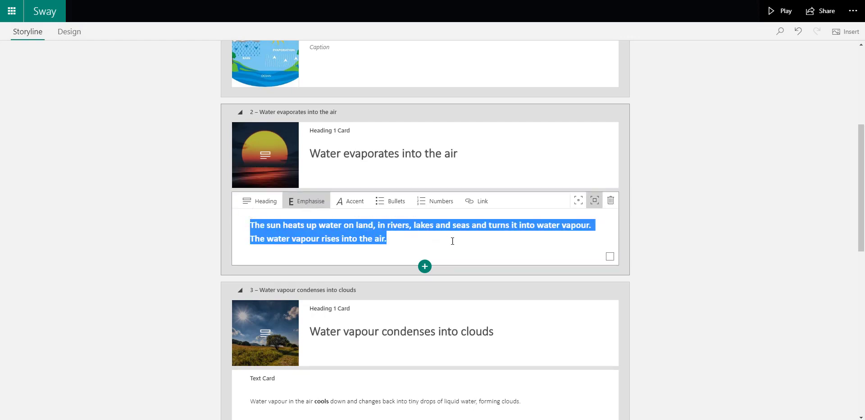
Set the text card under "Water vapour condenses into clouds" to the middle emphasis level and emphasise its whole text
scroll(458, 243, down, 5)
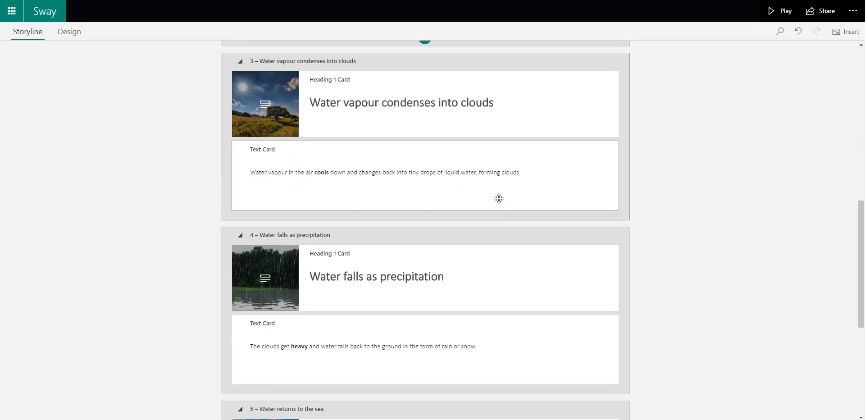
click(498, 194)
click(595, 149)
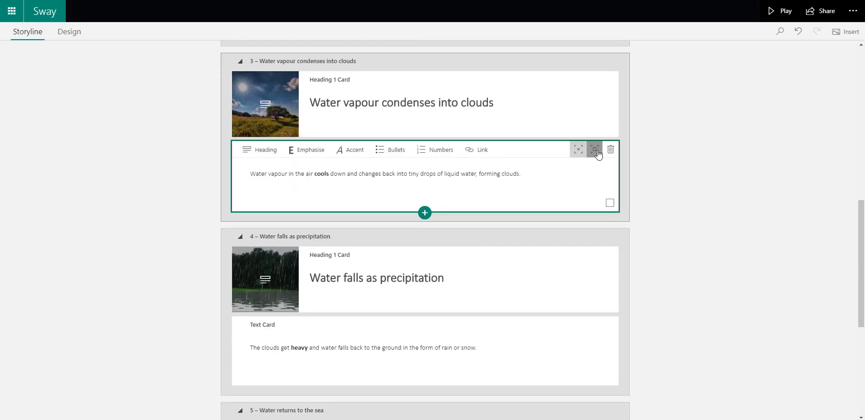
drag(302, 191, 236, 174)
click(307, 156)
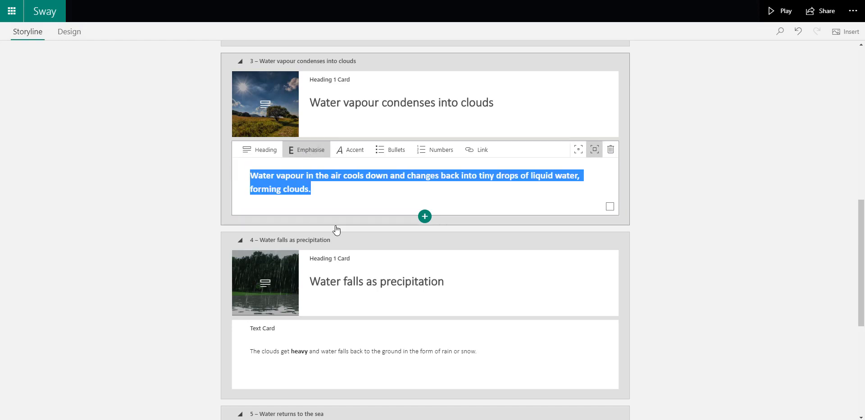
Set the text card under "Water falls as precipitation" to the middle emphasis level and emphasise its whole text
scroll(350, 245, down, 3)
click(352, 250)
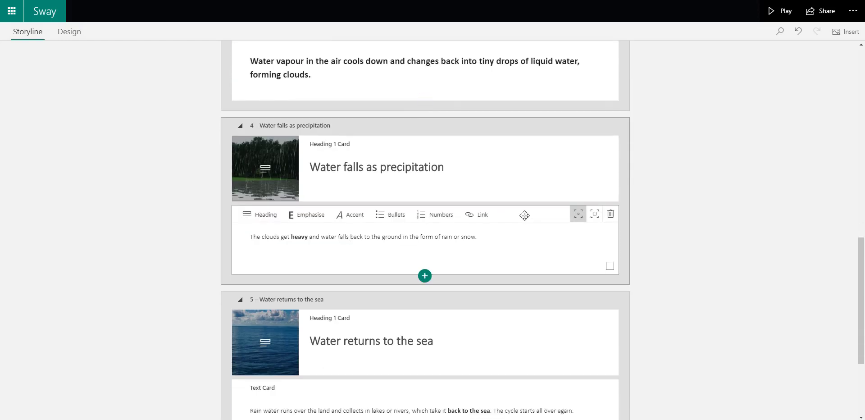
click(594, 213)
drag(567, 238, 234, 236)
click(306, 215)
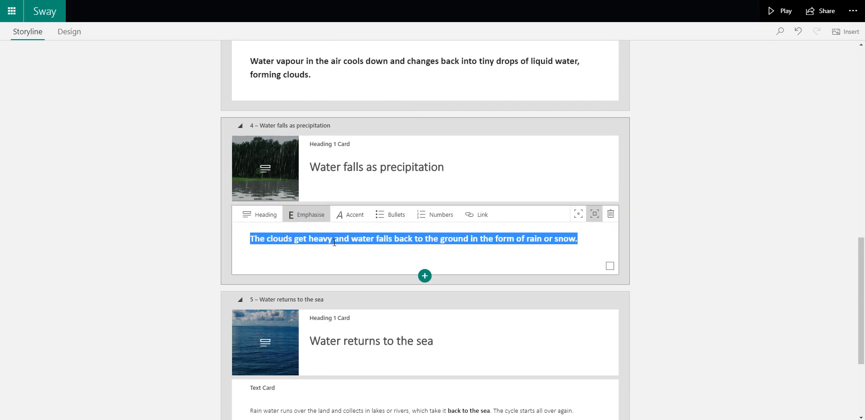
Set the text card under "Water returns to the sea" to the middle emphasis level and select all its text
scroll(334, 242, down, 3)
click(403, 270)
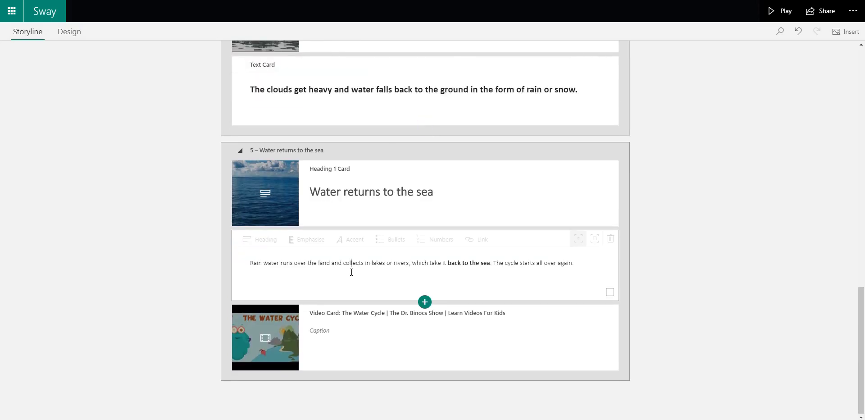
click(594, 238)
drag(377, 280, 243, 264)
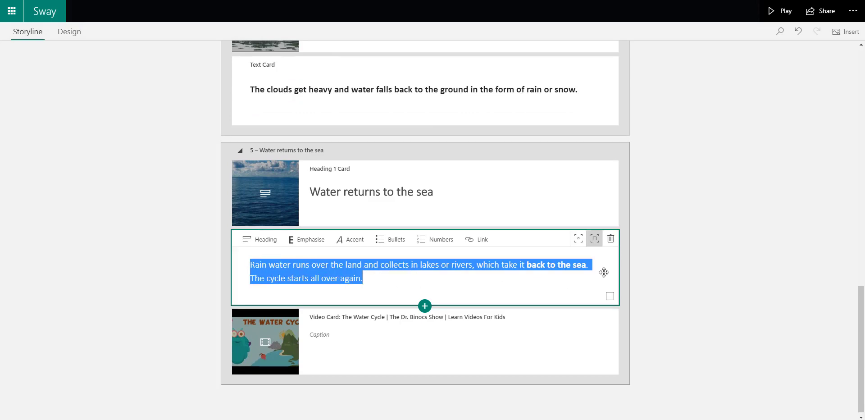
Play the presentation and page through every section from the title to the closing water cycle video
scroll(604, 272, up, 20)
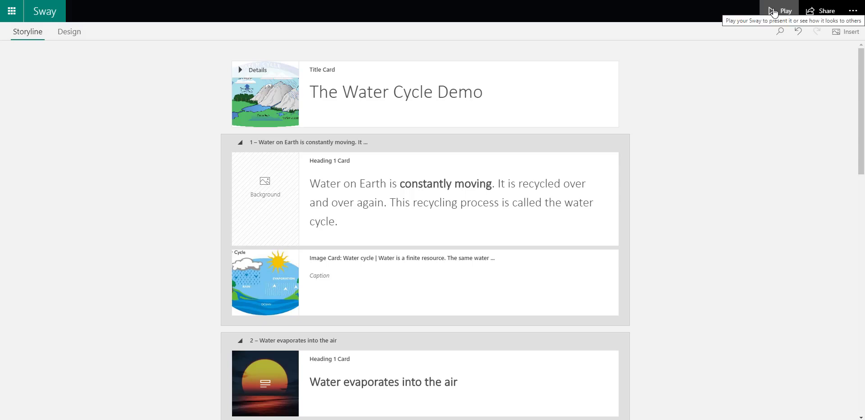
click(774, 12)
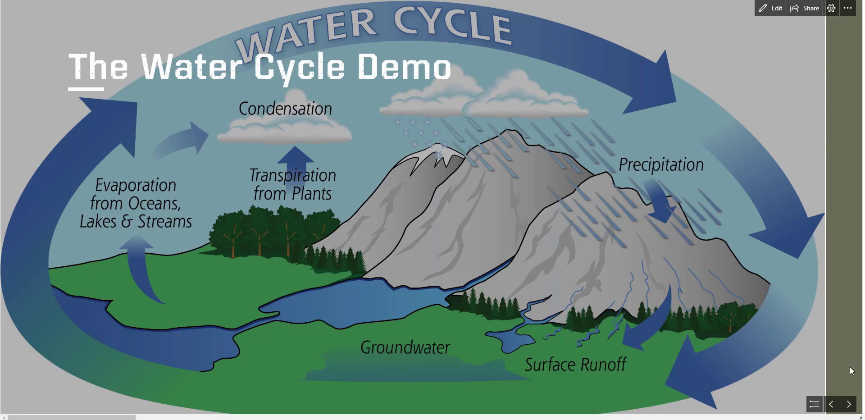
click(849, 404)
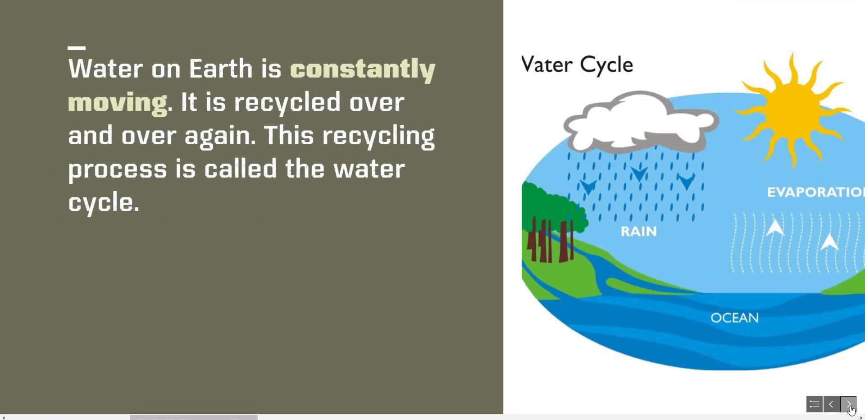
click(850, 404)
click(849, 404)
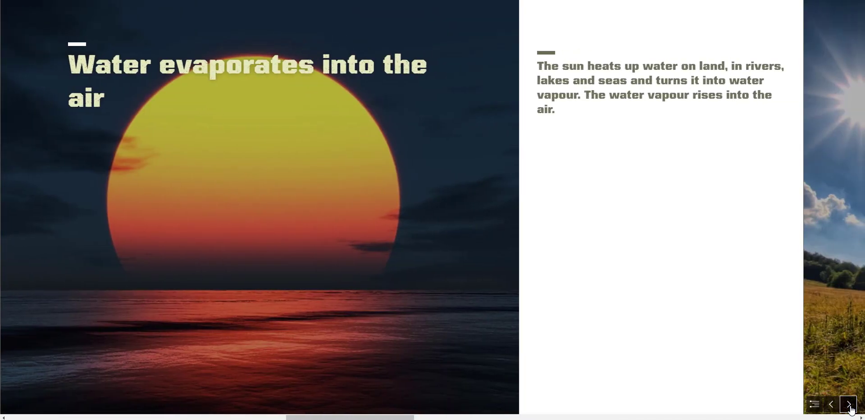
click(850, 404)
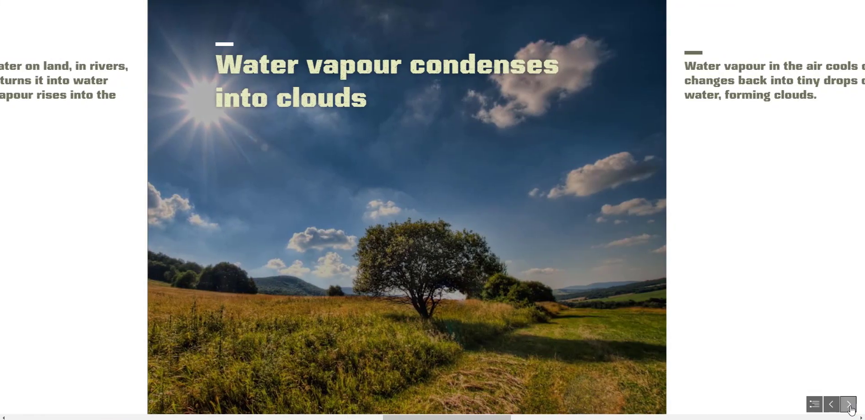
click(849, 404)
click(849, 405)
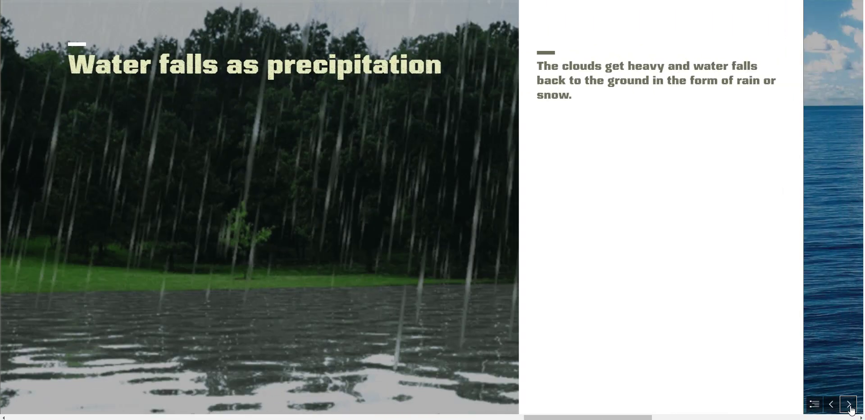
click(849, 405)
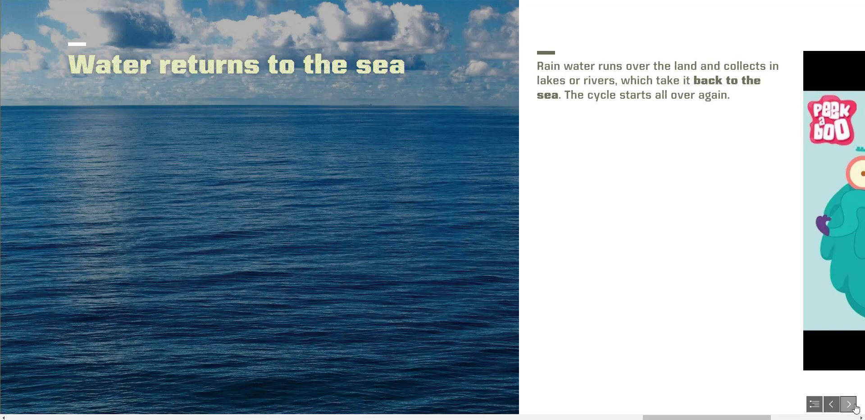
click(849, 404)
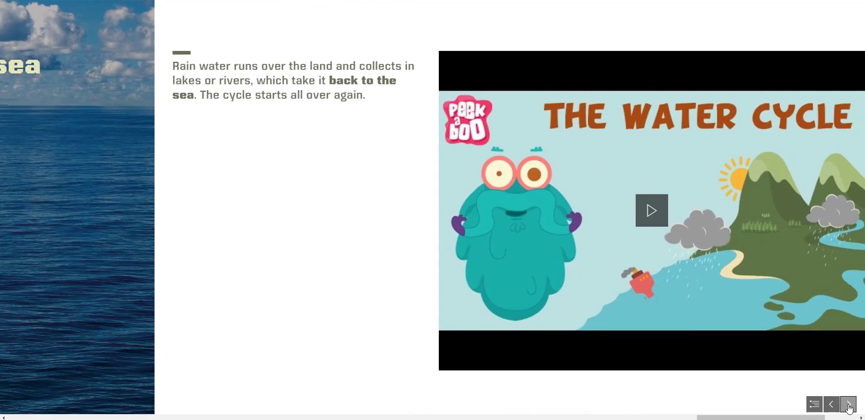
Page to the end of the played presentation and return to editing it
click(849, 405)
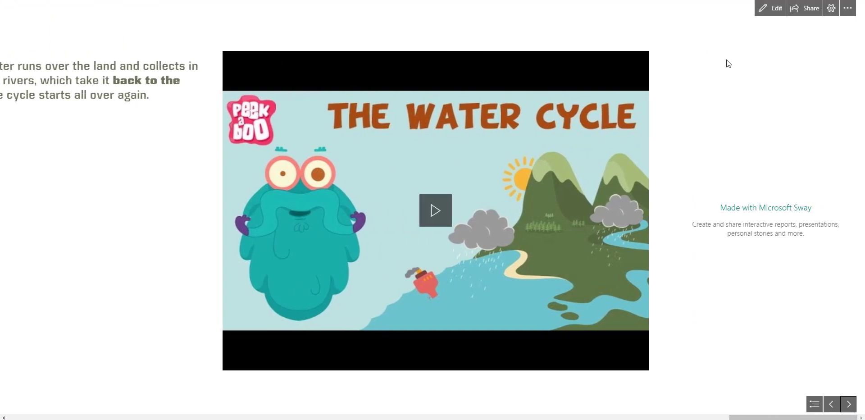
click(768, 10)
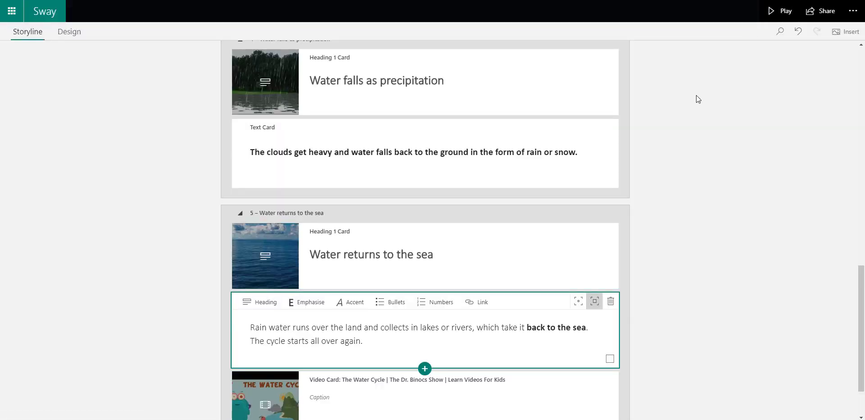
Change the presentation's layout style to Vertical and review the design from the title to the closing video and back
click(75, 38)
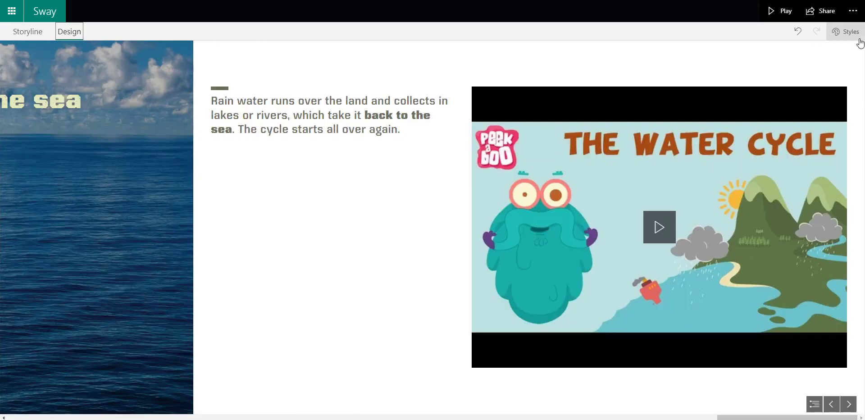
click(849, 34)
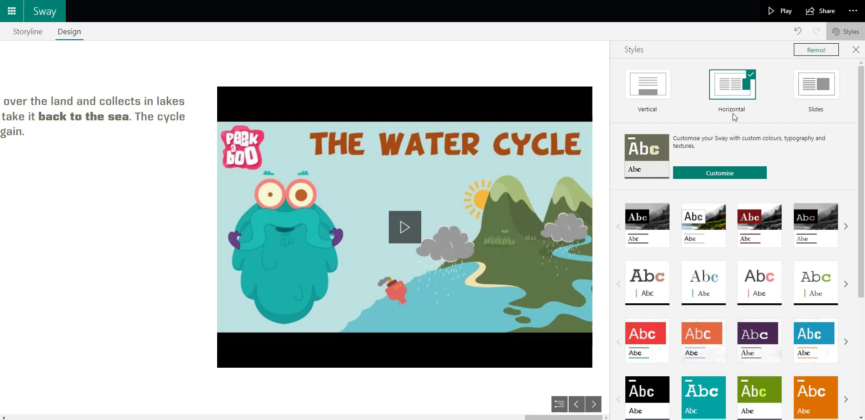
click(654, 95)
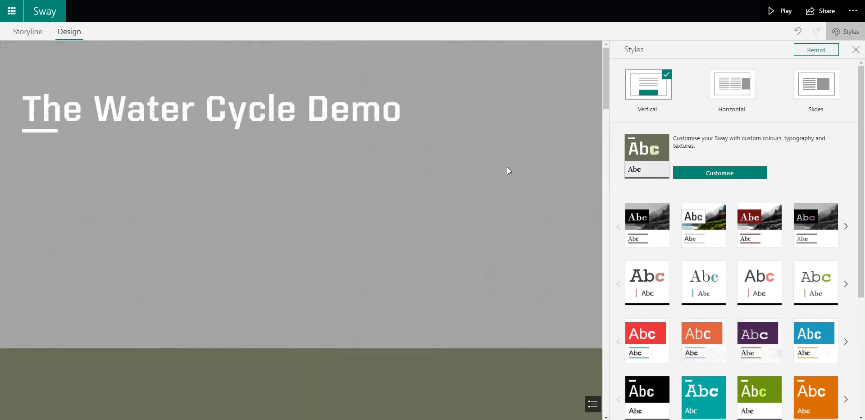
scroll(508, 171, down, 15)
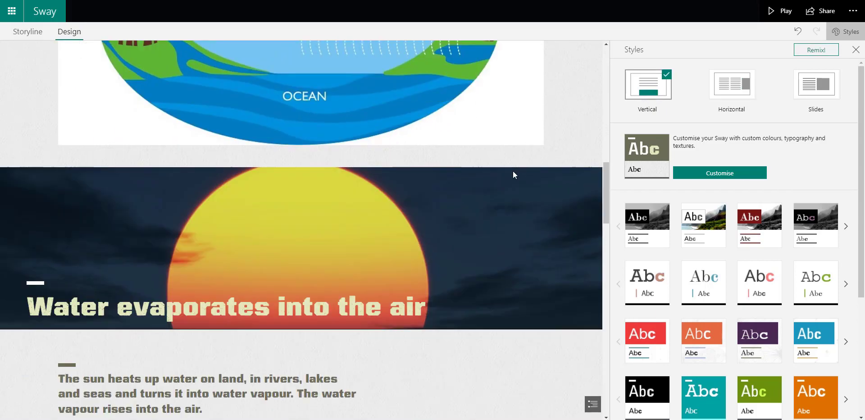
scroll(514, 172, down, 15)
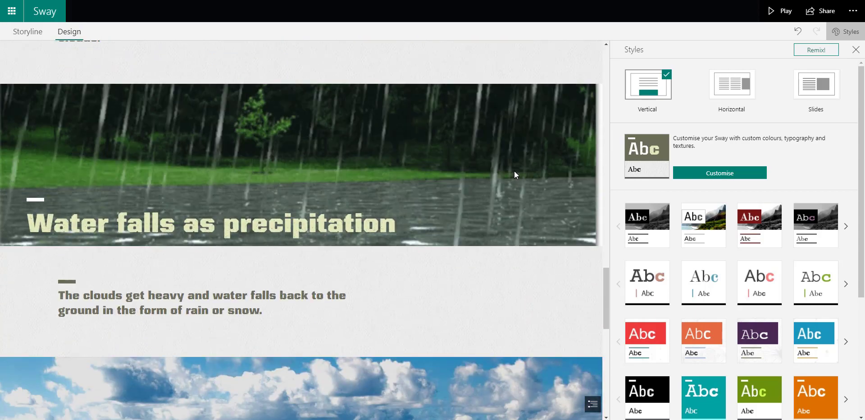
scroll(515, 172, down, 10)
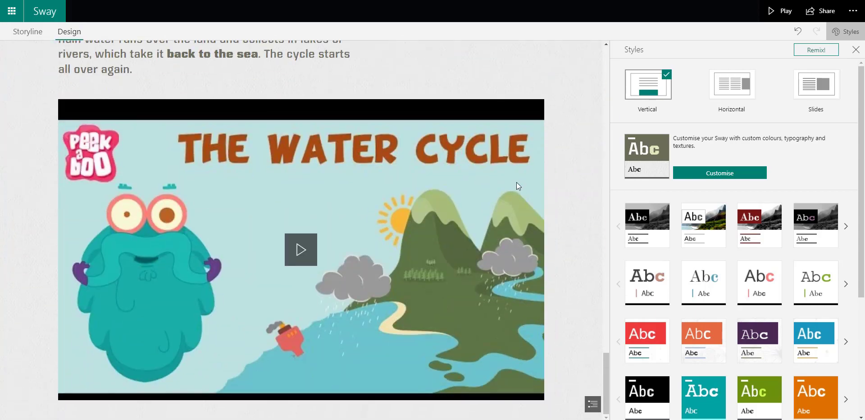
scroll(523, 190, up, 20)
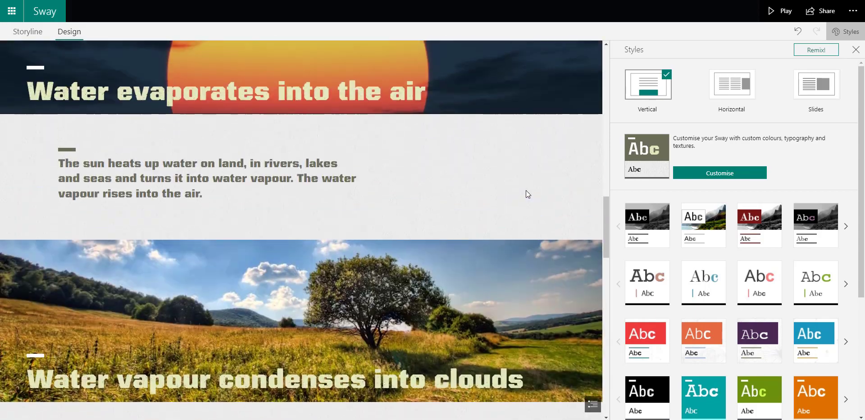
scroll(526, 192, up, 10)
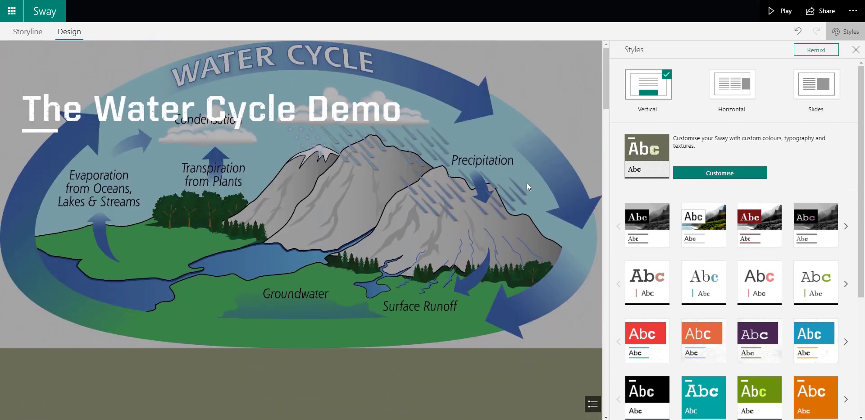